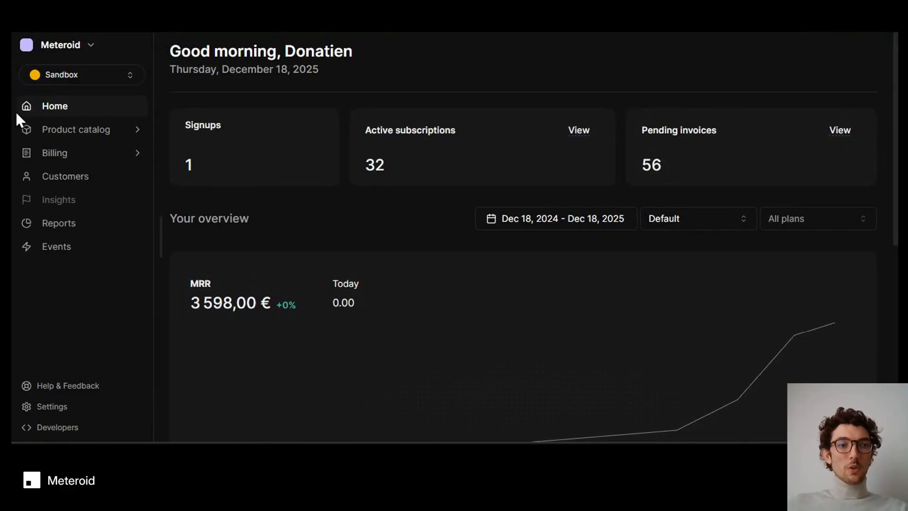
# Look through the available tenants and the environment options for a new tenant, leaving without creating one
pyautogui.click(83, 83)
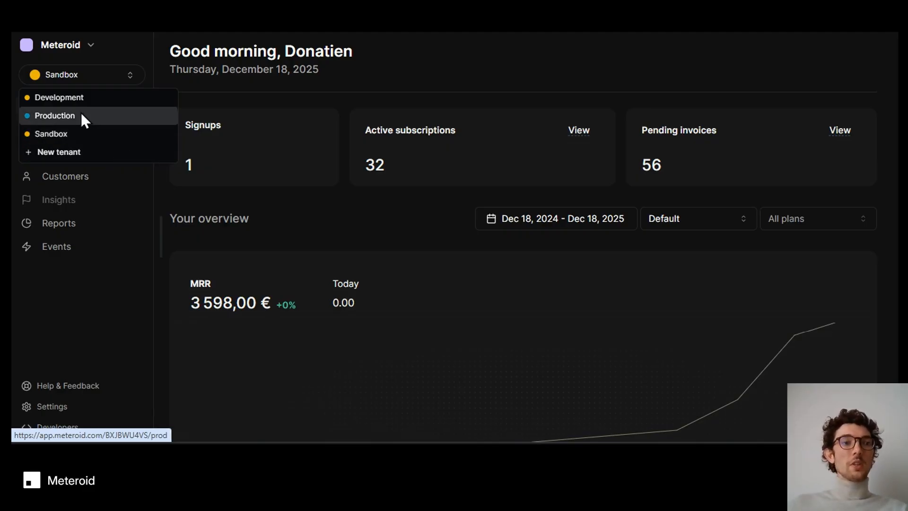
pyautogui.click(81, 153)
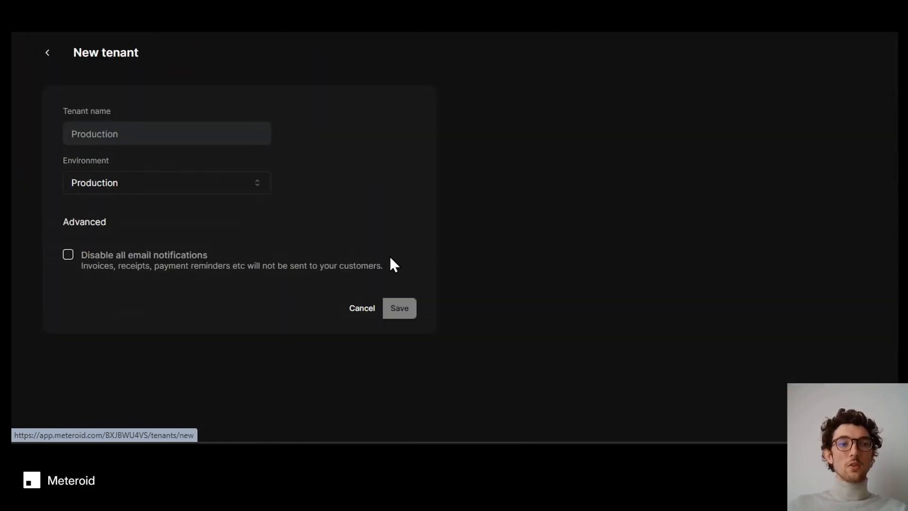
pyautogui.click(127, 184)
pyautogui.click(127, 184)
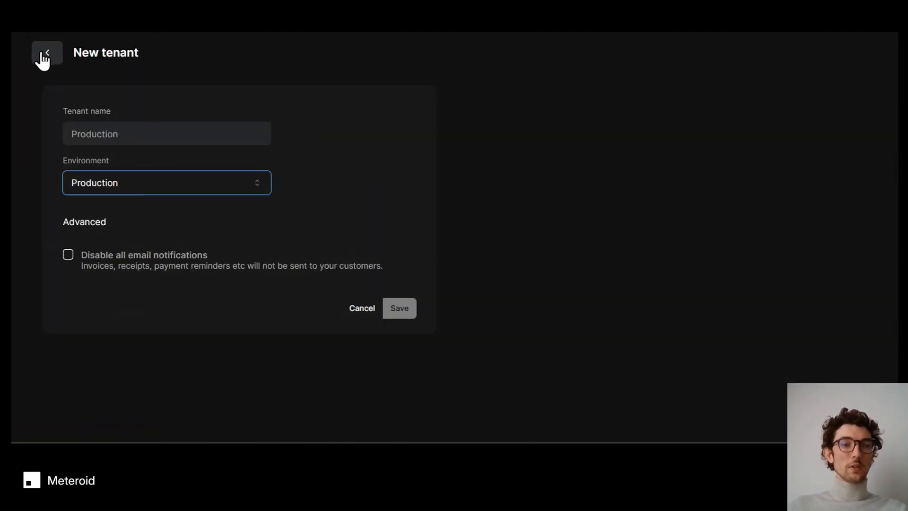
pyautogui.click(47, 53)
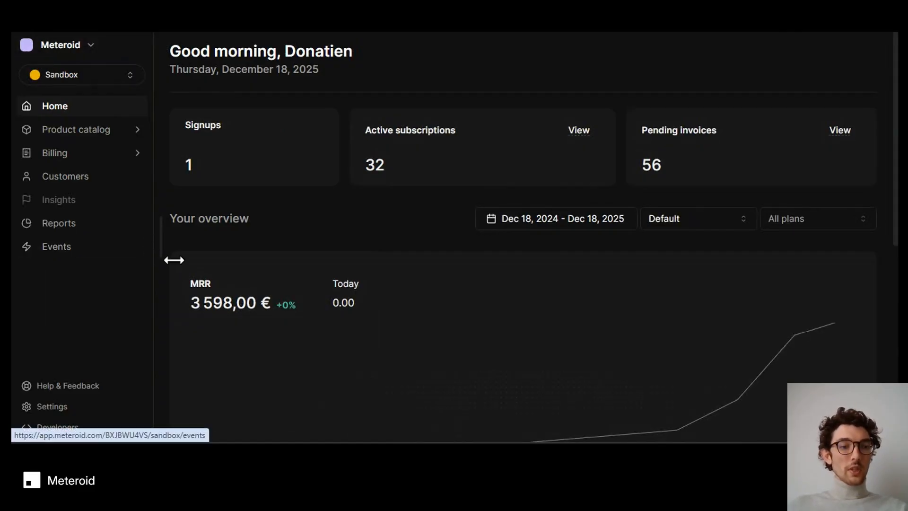
# Review the Sandbox tenant's general settings, including available currencies, reporting currency and the email notification option
pyautogui.click(52, 407)
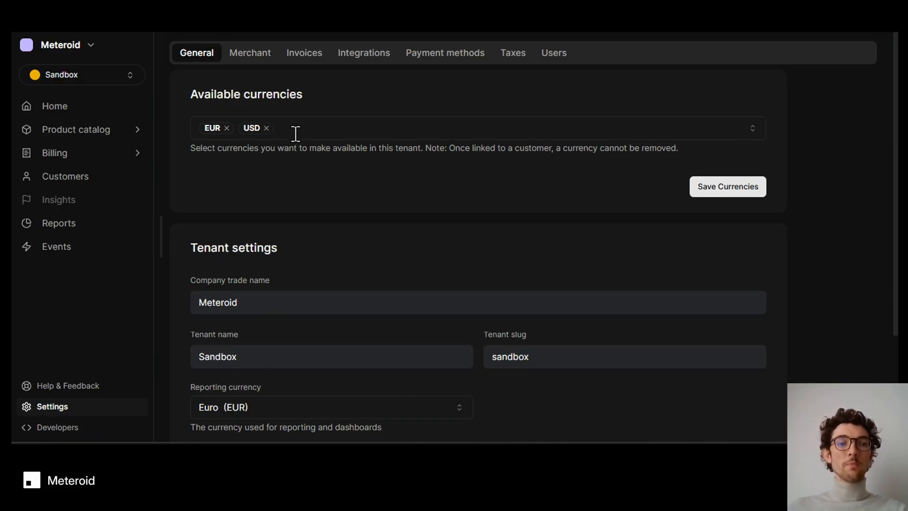
pyautogui.scroll(-3, 294, 135)
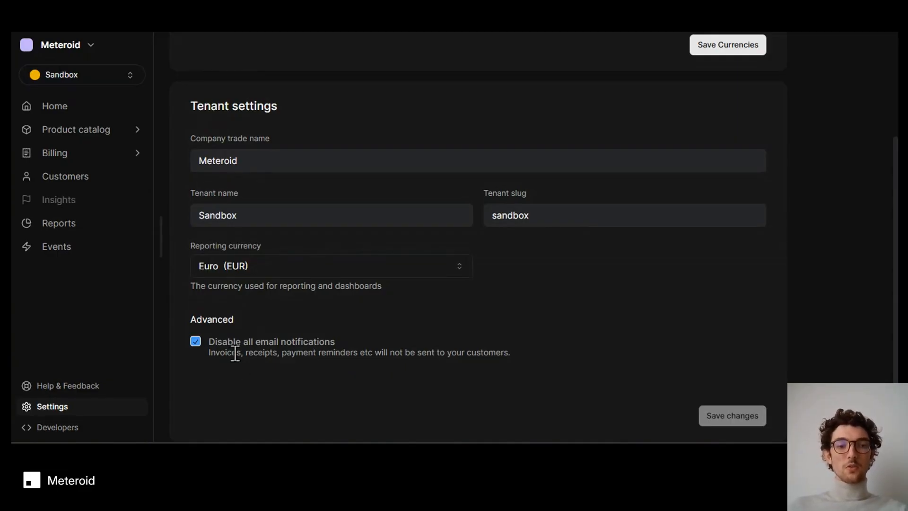
pyautogui.scroll(5, 235, 352)
# Review the merchant billing details with their invoicing entities, and the invoice numbering, terms and footer settings
pyautogui.click(248, 54)
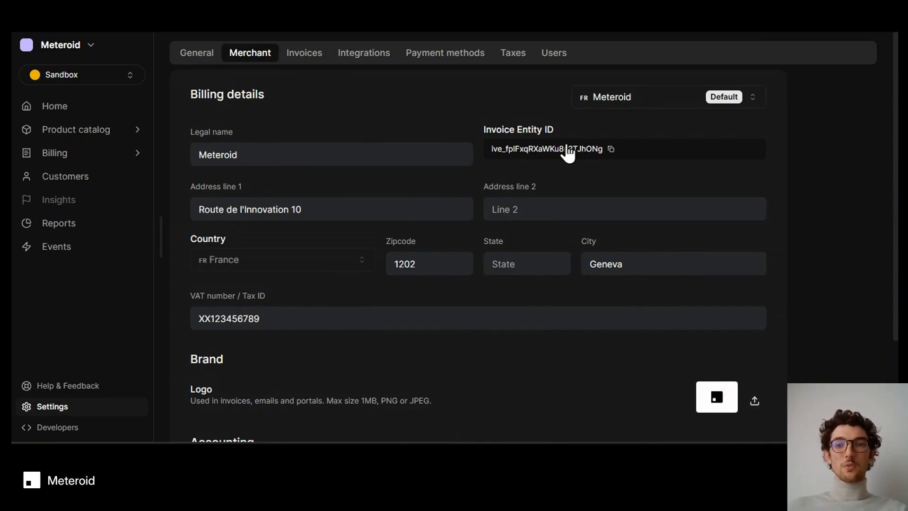
pyautogui.click(659, 106)
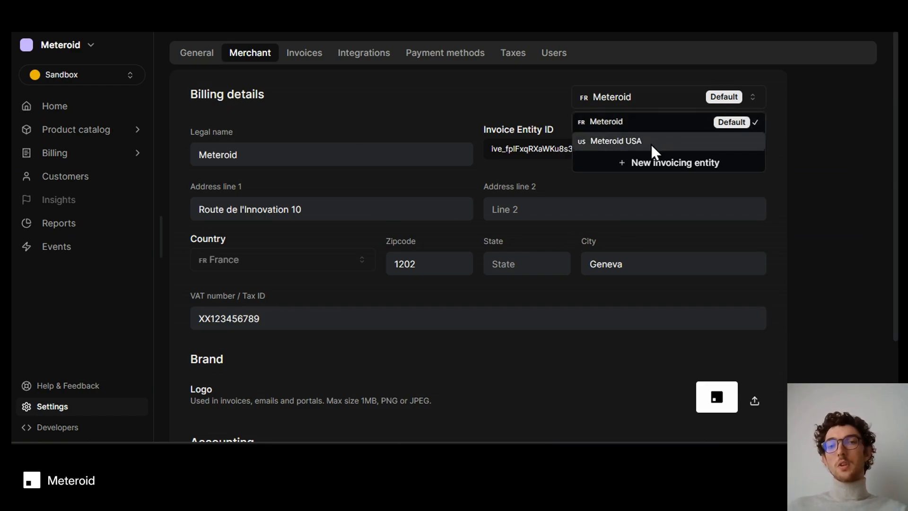
pyautogui.click(648, 110)
pyautogui.click(304, 54)
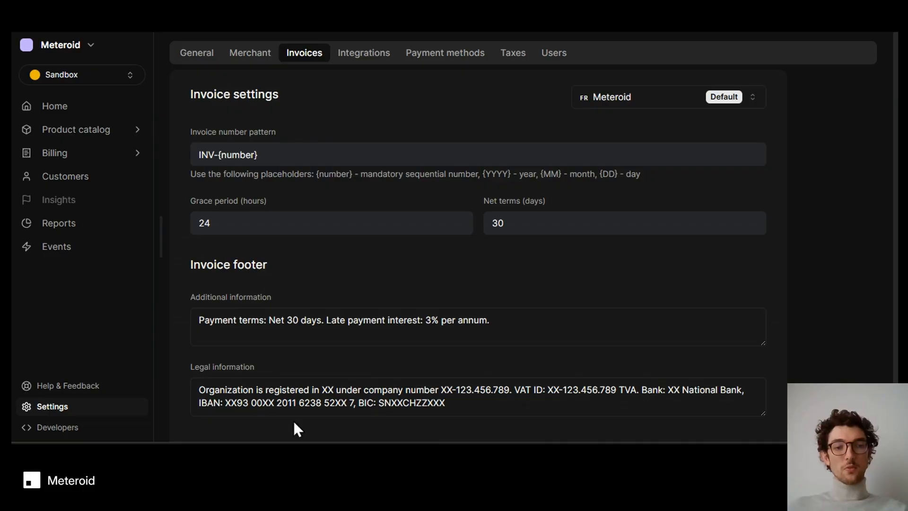
# Review the available integrations and the provider choices for credit card payments in the payment method routing
pyautogui.click(364, 55)
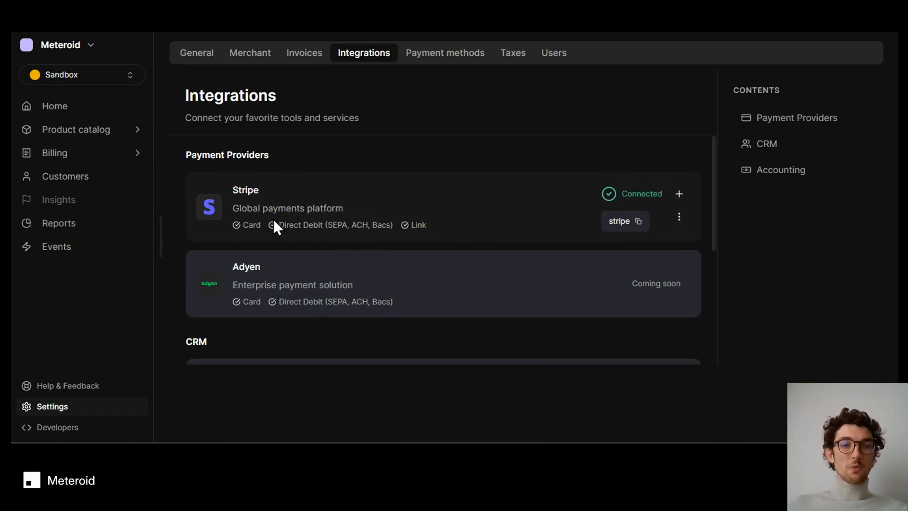
pyautogui.click(458, 54)
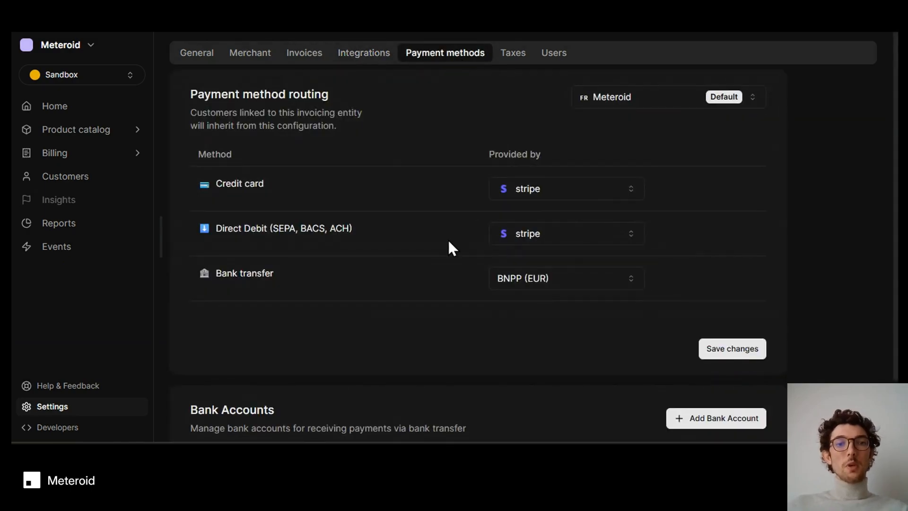
pyautogui.click(543, 185)
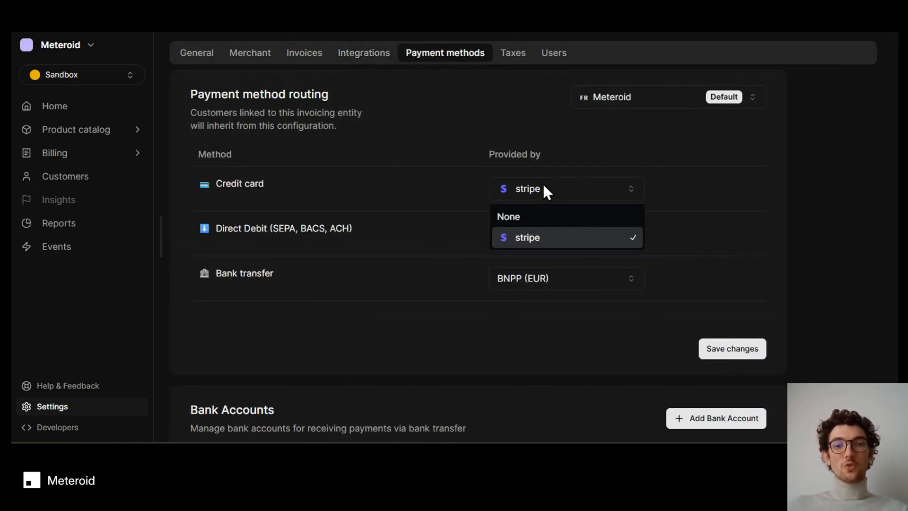
pyautogui.click(542, 185)
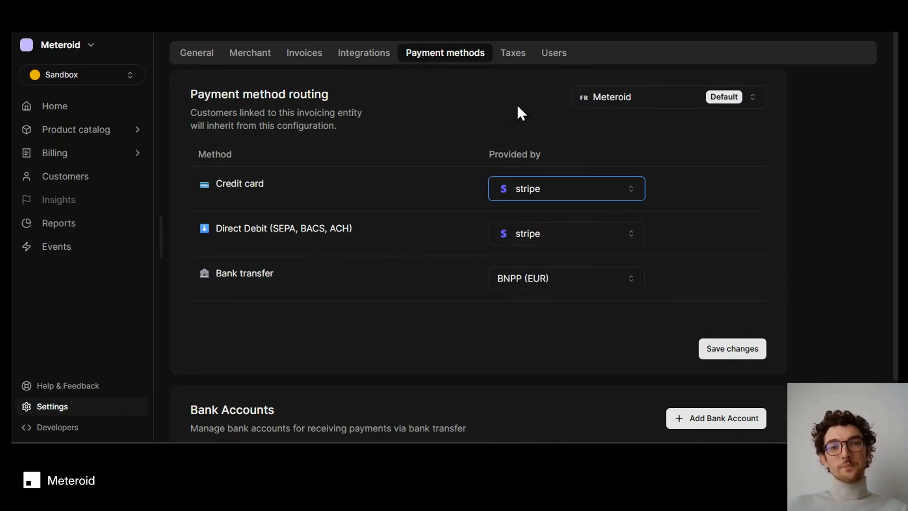
# Examine the tax configuration and its available tax calculation methods without changing the selection
pyautogui.click(510, 53)
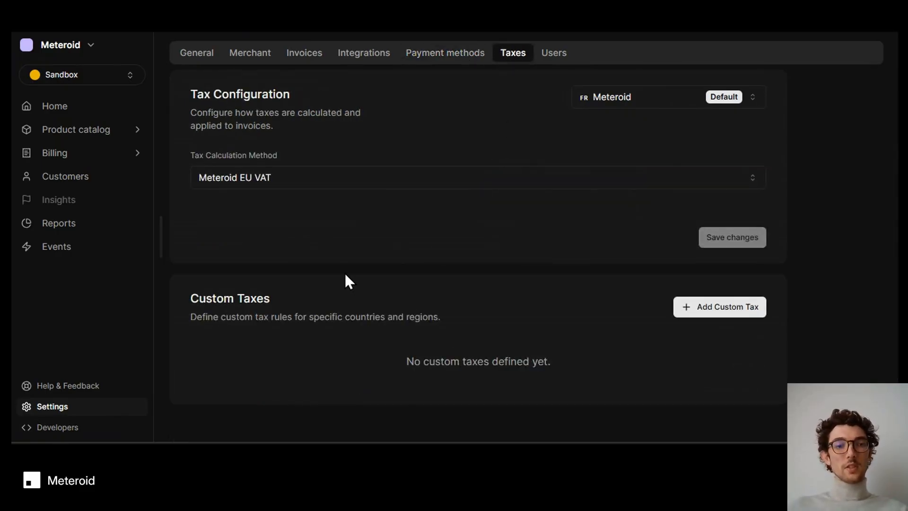
pyautogui.click(296, 181)
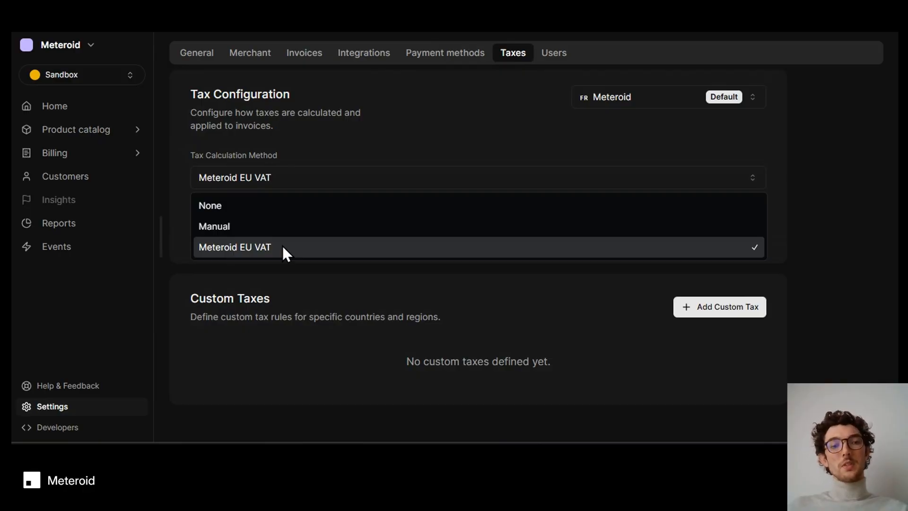
pyautogui.click(179, 258)
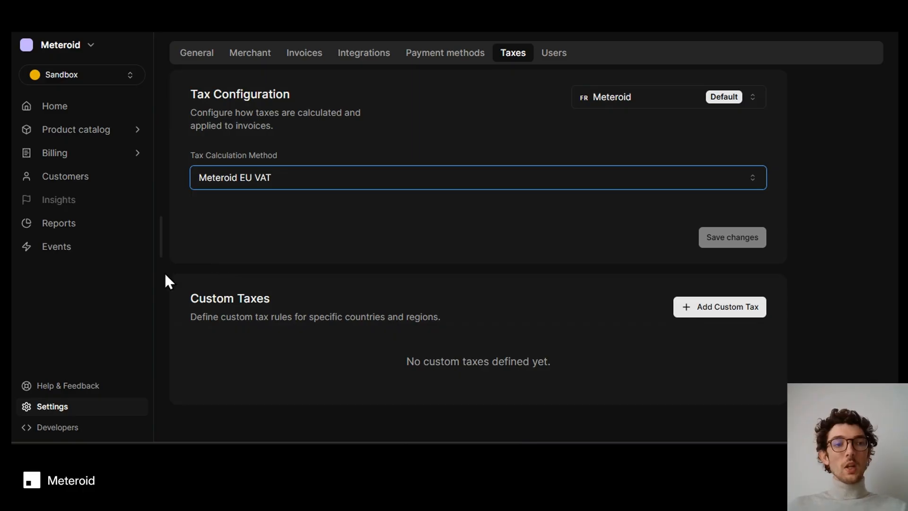
# Examine the product catalog's metrics and the aggregation types offered when registering a new metric, leaving without registering one
pyautogui.click(97, 135)
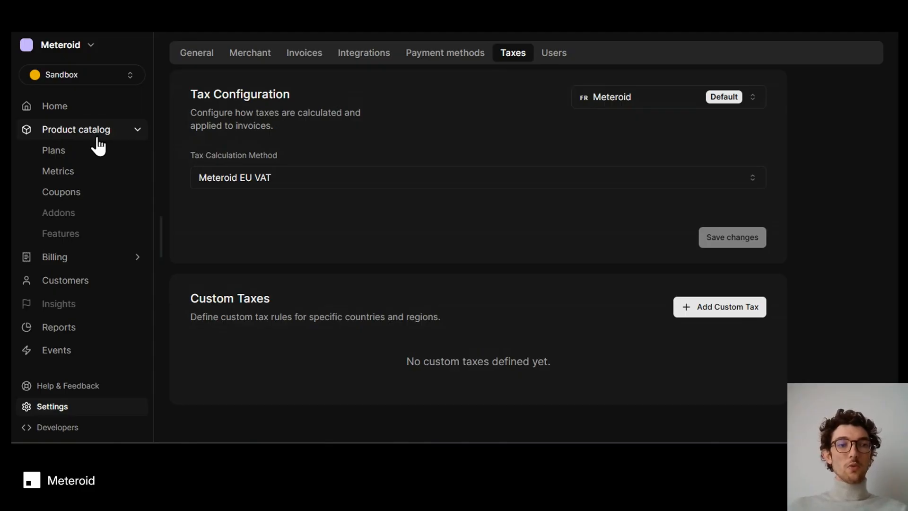
pyautogui.click(94, 179)
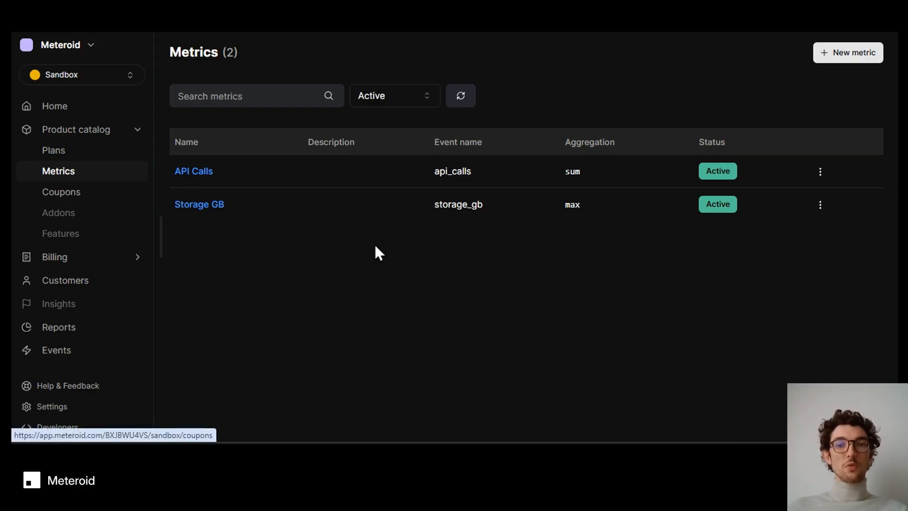
pyautogui.click(845, 55)
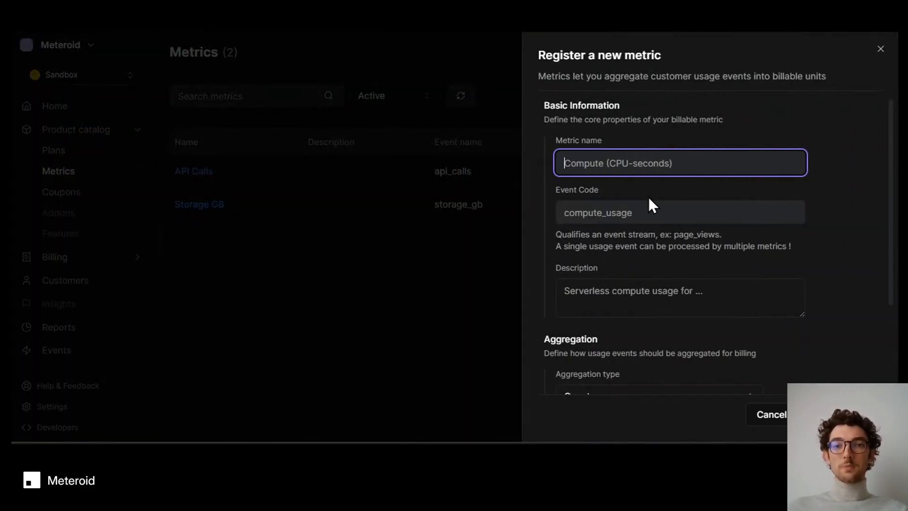
pyautogui.scroll(-3, 648, 198)
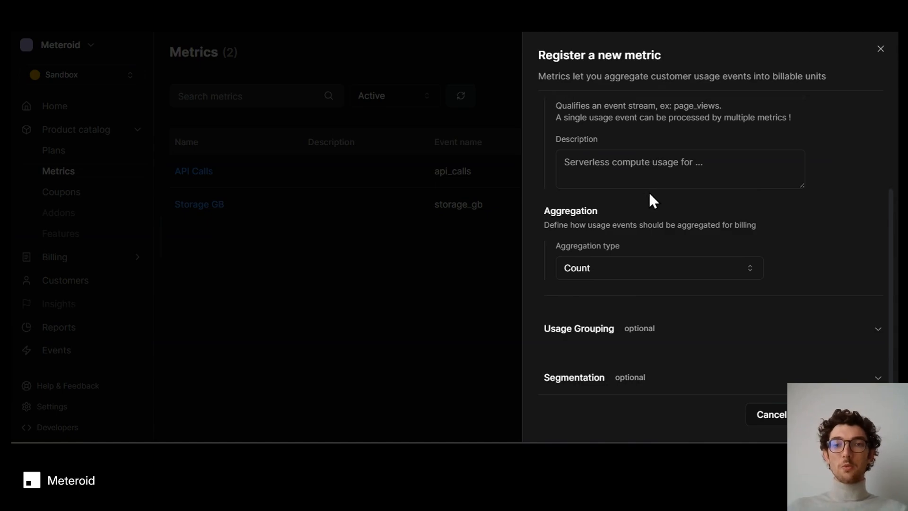
pyautogui.click(633, 272)
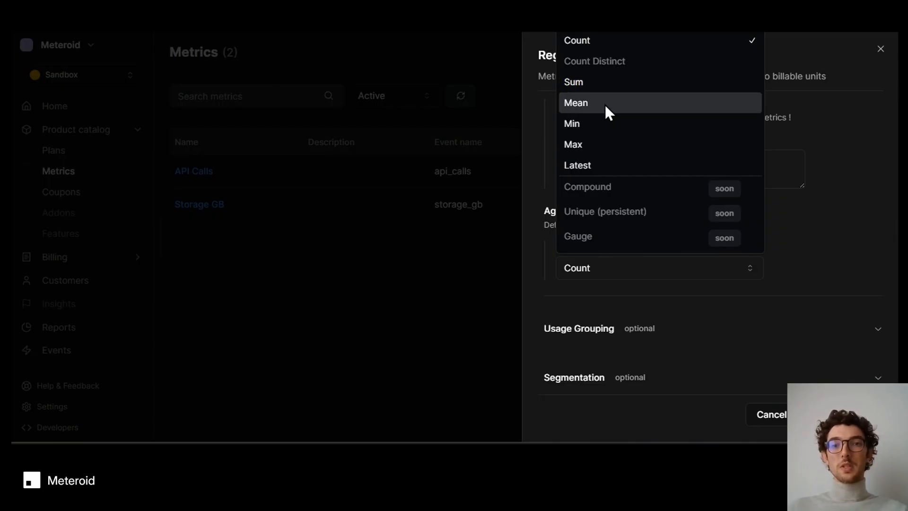
pyautogui.click(540, 292)
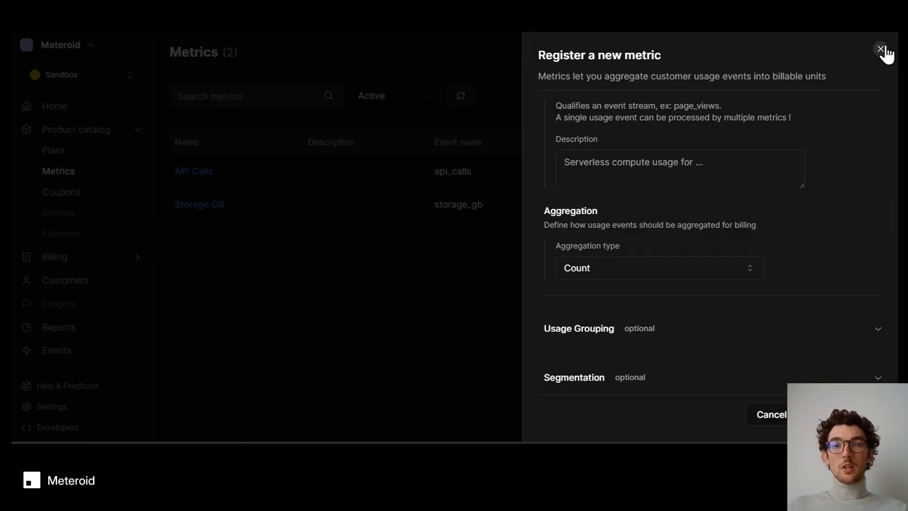
pyautogui.click(880, 49)
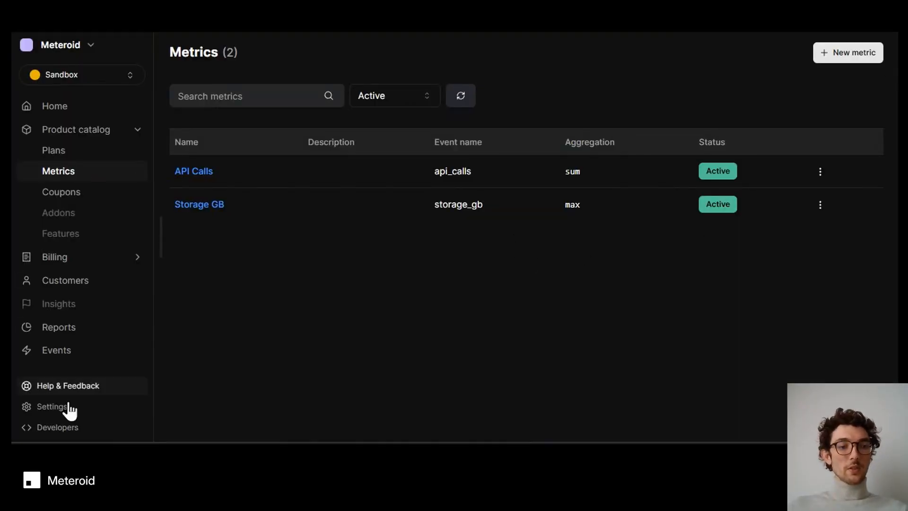
# Review the developer section's API keys page and the API documentation
pyautogui.click(66, 431)
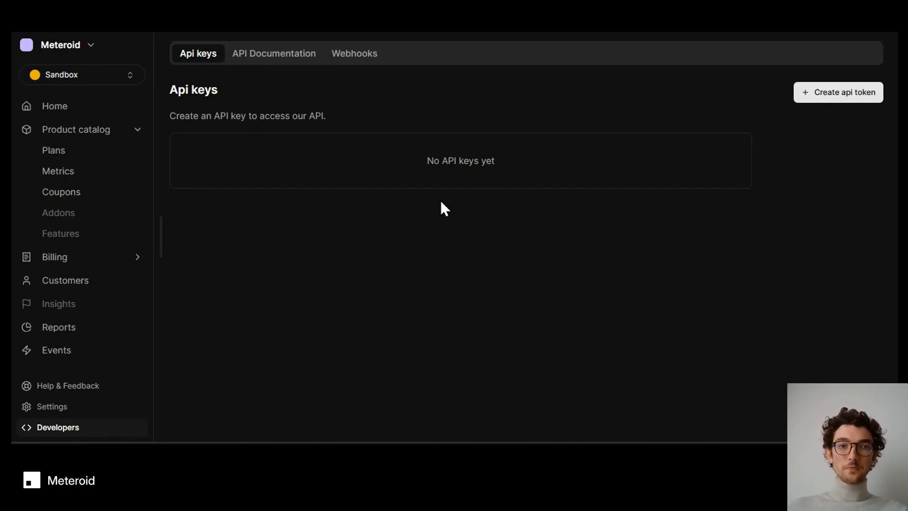
pyautogui.click(258, 56)
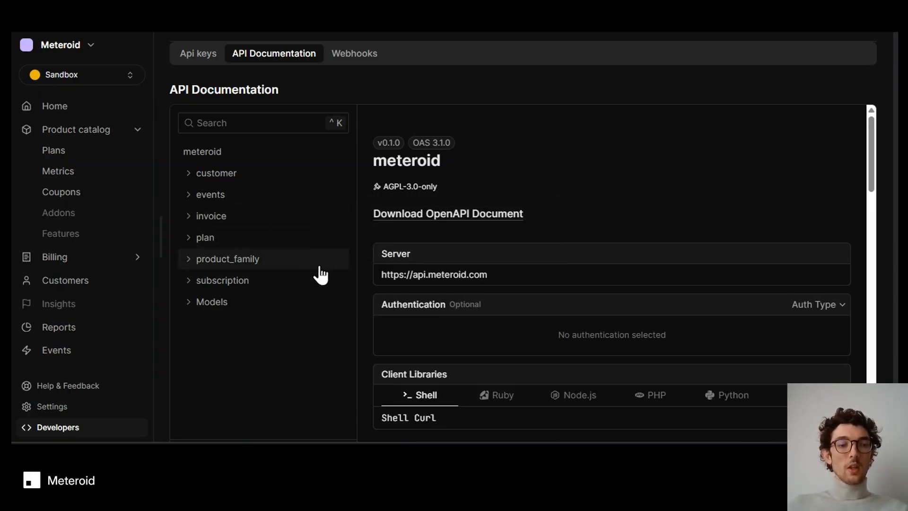
# Review the usage events list along with its customer and date range filters
pyautogui.click(74, 362)
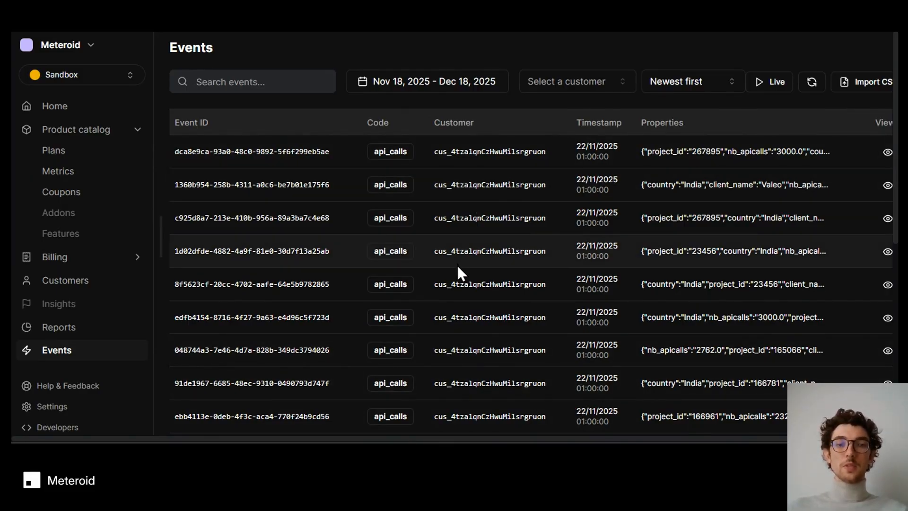
pyautogui.click(572, 83)
pyautogui.click(573, 84)
pyautogui.click(438, 91)
pyautogui.click(439, 91)
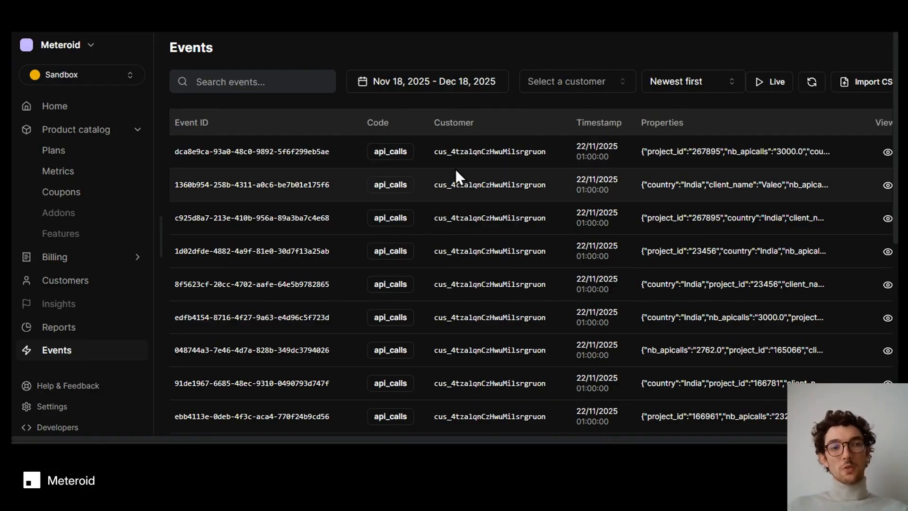
# Create a Standard plan named "Plan 1234" with EUR as its currency
pyautogui.click(74, 163)
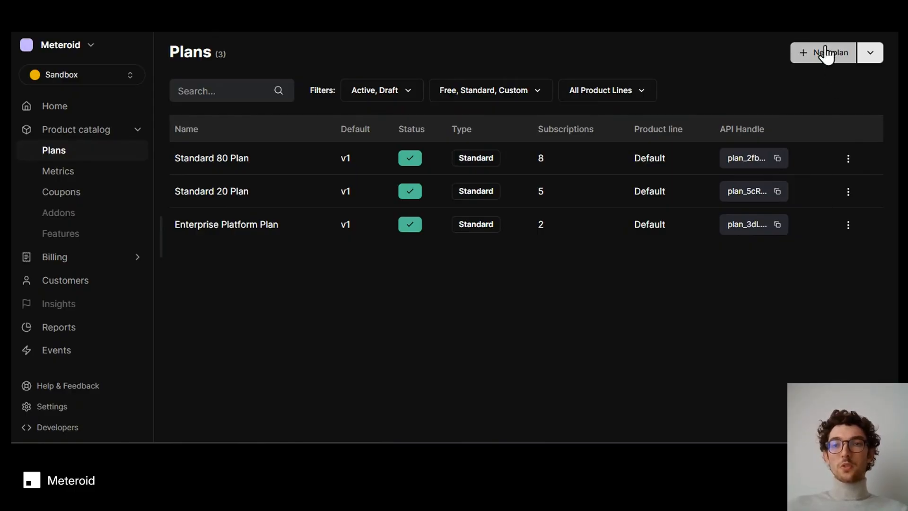
pyautogui.click(819, 63)
pyautogui.write('Pl')
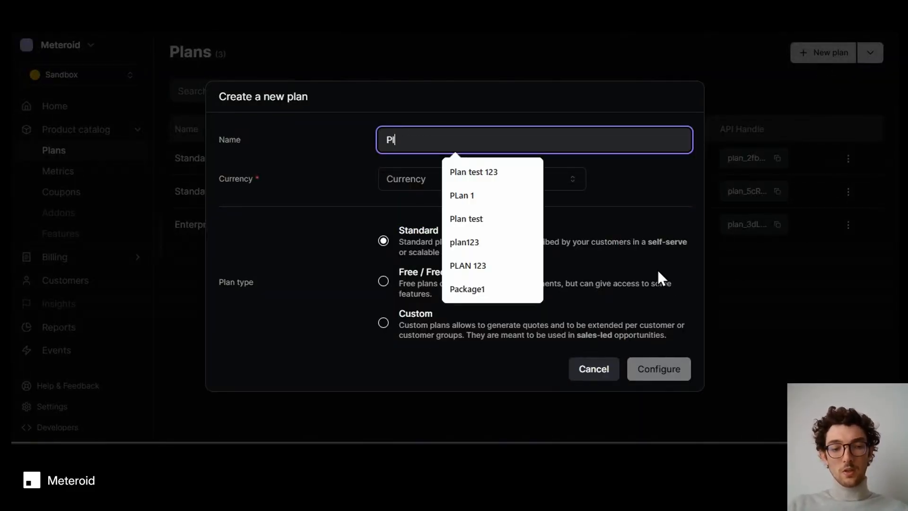
pyautogui.write('an 1234')
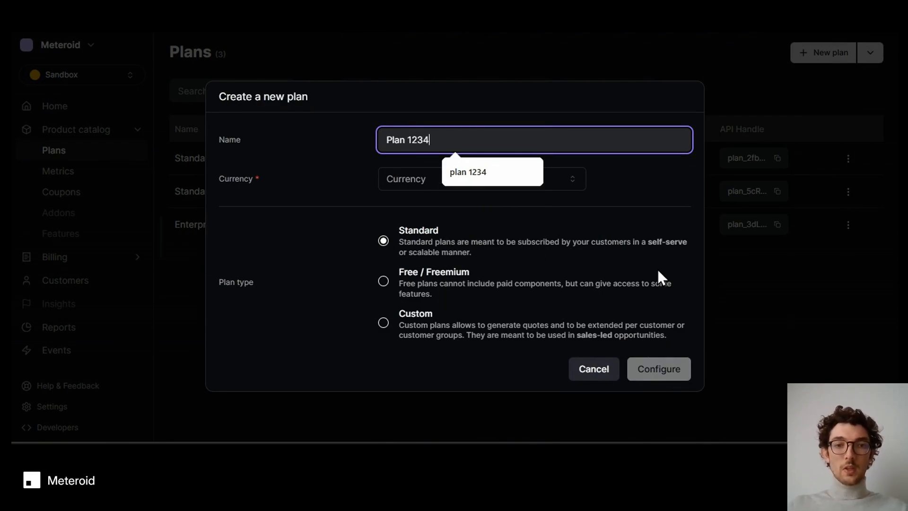
pyautogui.click(414, 194)
pyautogui.click(415, 208)
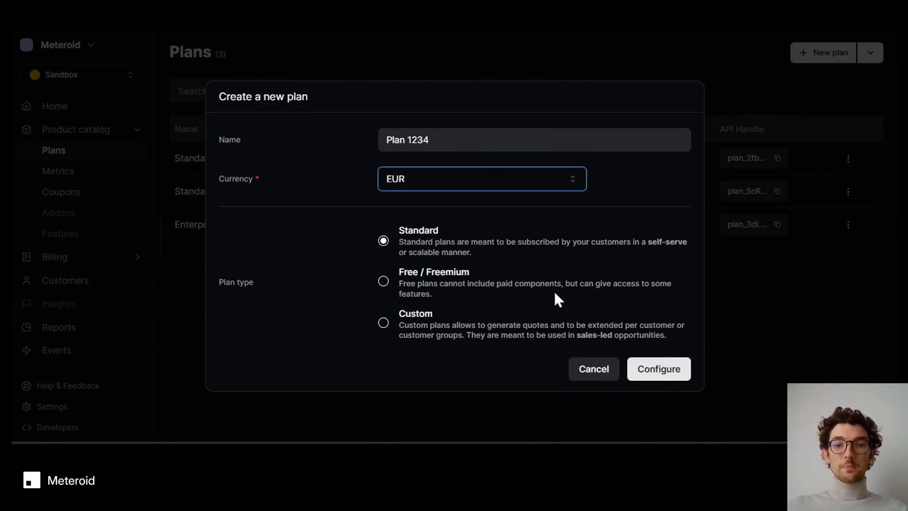
pyautogui.click(647, 373)
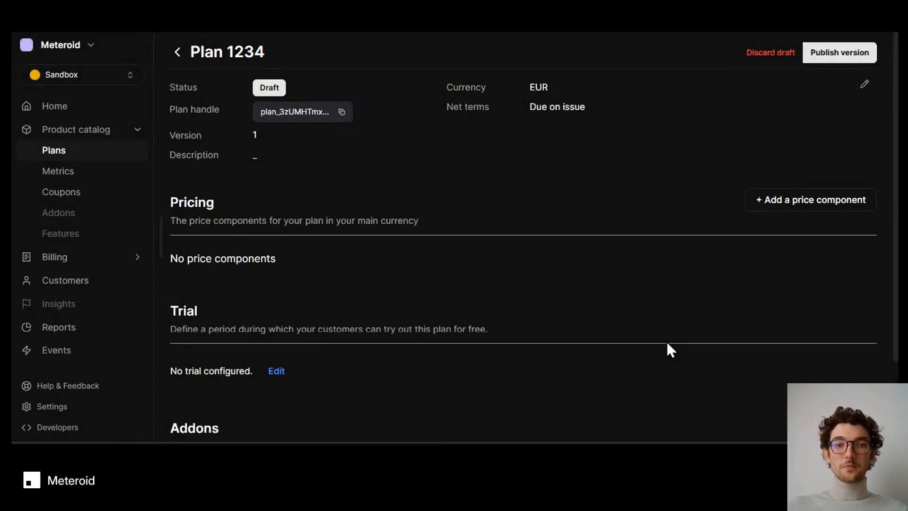
# Add a Subscription Rate price component to the plan with a monthly rate of 10 EUR and save it
pyautogui.click(802, 208)
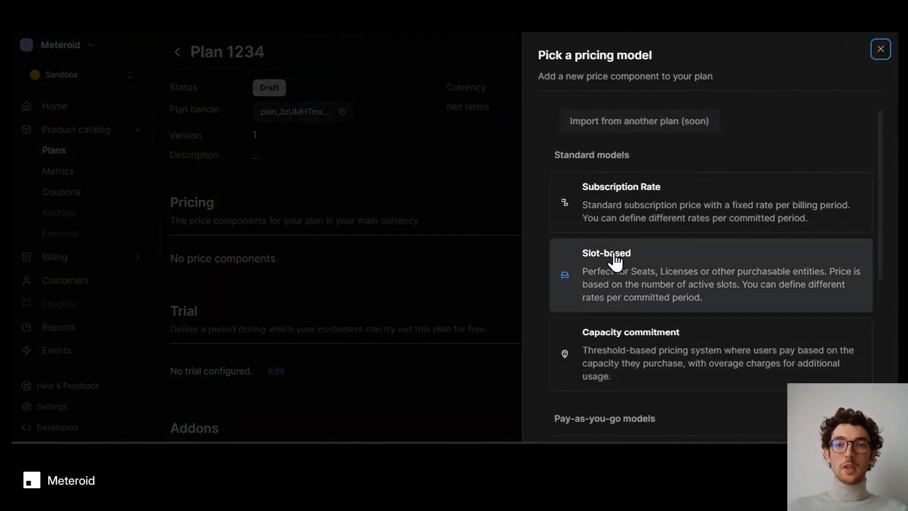
pyautogui.click(651, 212)
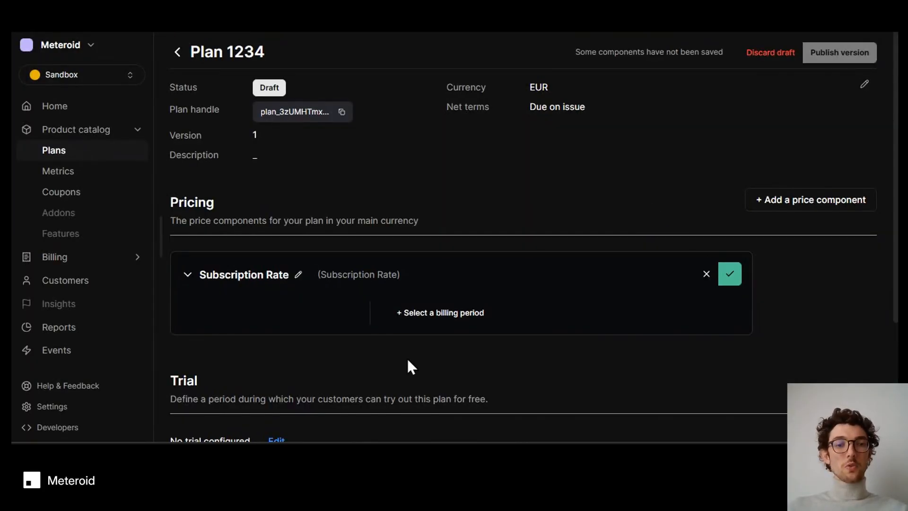
pyautogui.click(423, 313)
pyautogui.click(413, 336)
pyautogui.click(512, 345)
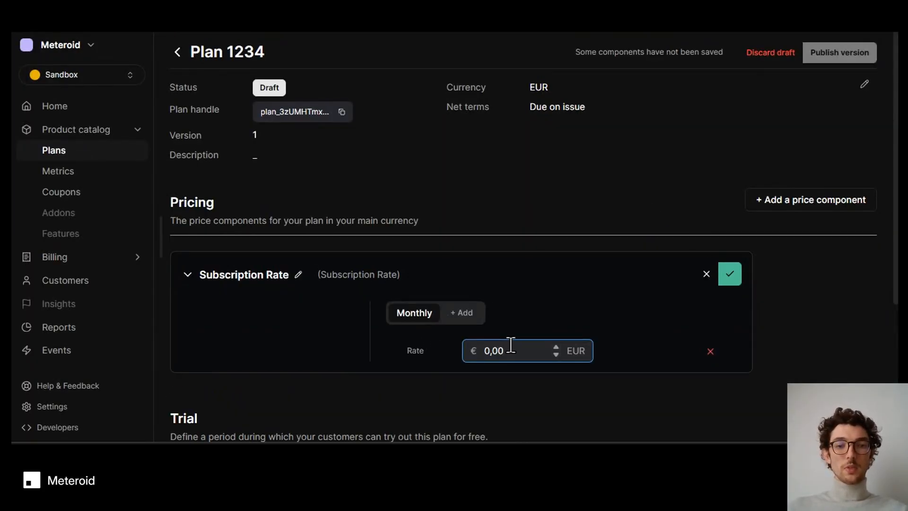
pyautogui.press('BackSpace')
pyautogui.press('BackSpace')
pyautogui.press('BackSpace')
pyautogui.press('BackSpace')
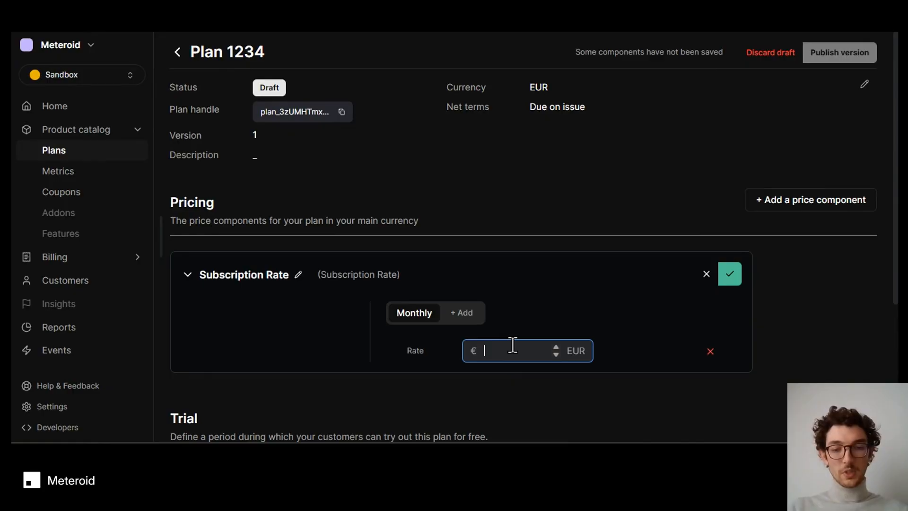
pyautogui.write('10')
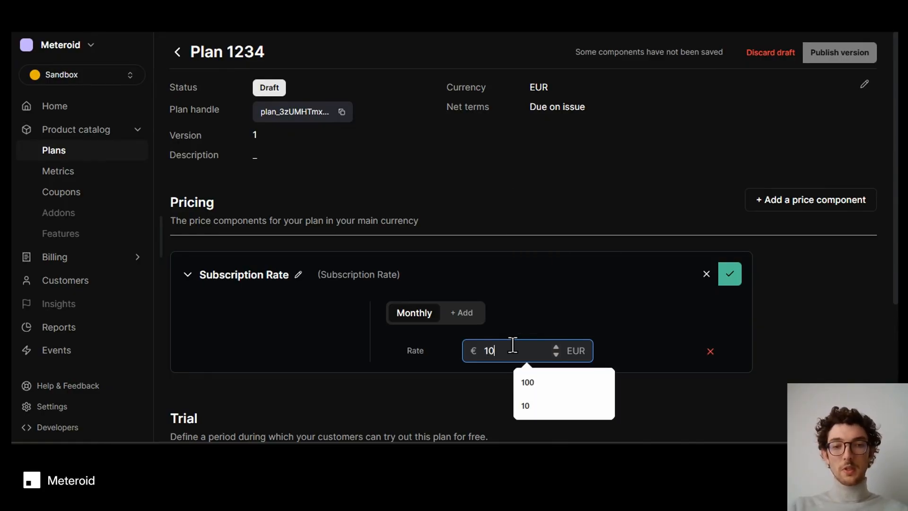
pyautogui.click(729, 278)
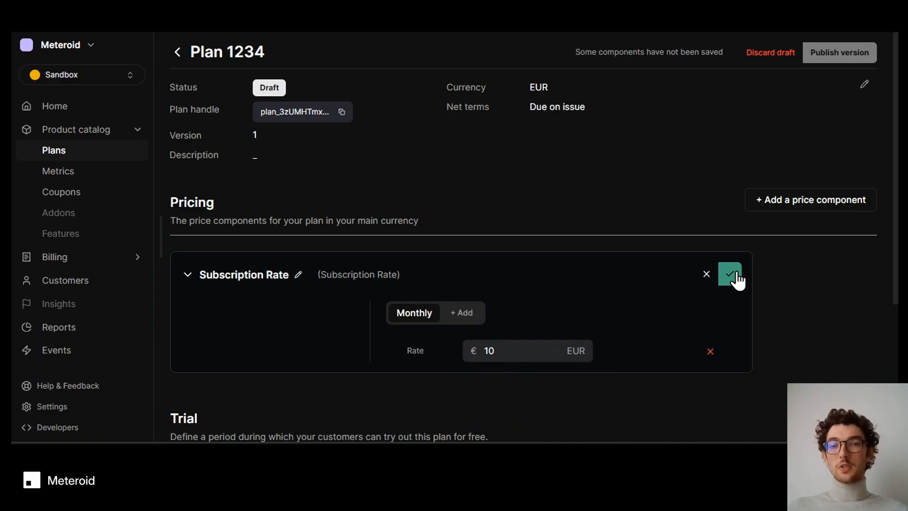
# Add a monthly usage-based price component on the API Calls metric, priced per unit at 0,001 EUR
pyautogui.click(796, 201)
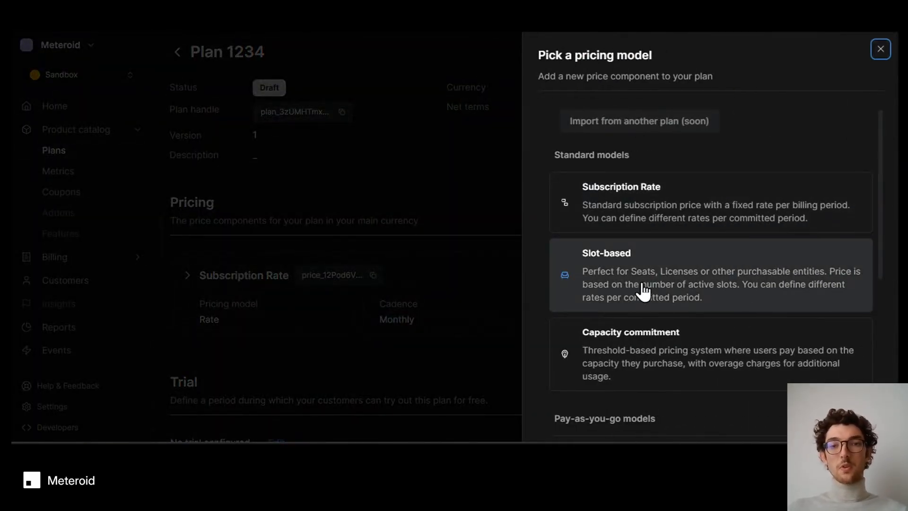
pyautogui.scroll(-3, 659, 227)
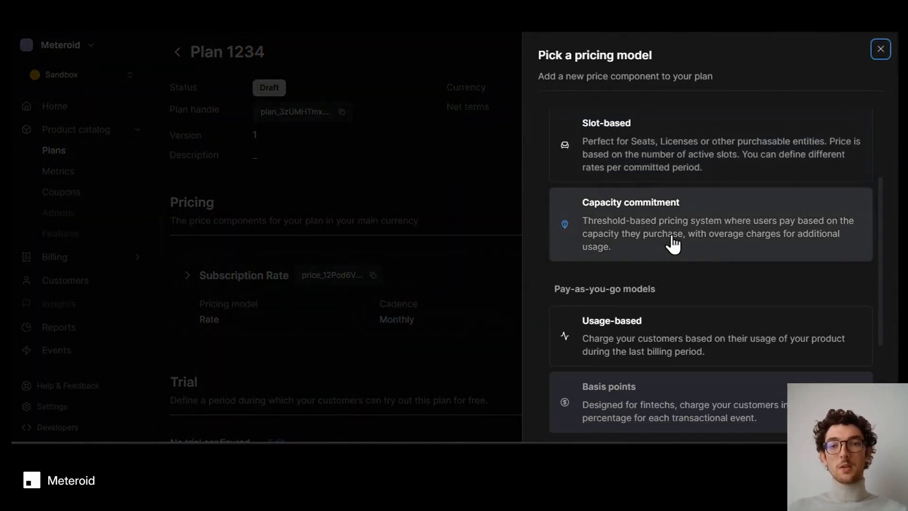
pyautogui.click(671, 346)
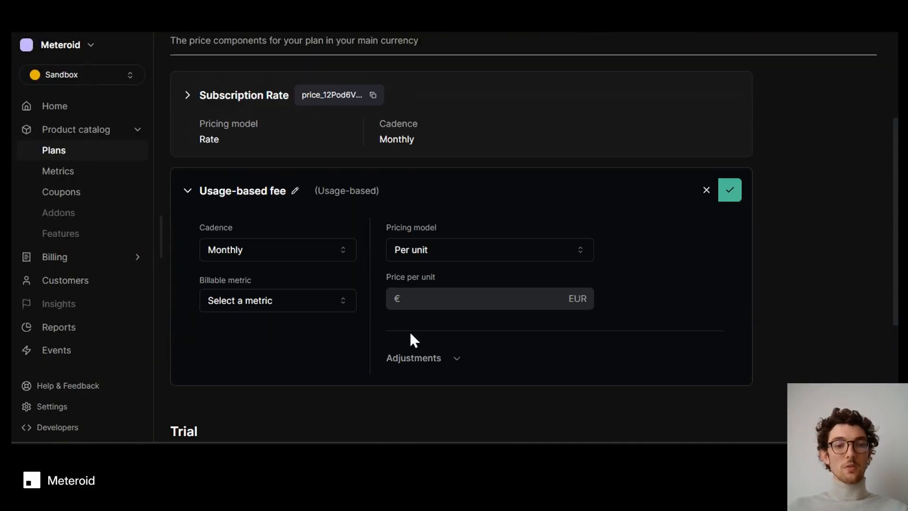
pyautogui.click(266, 292)
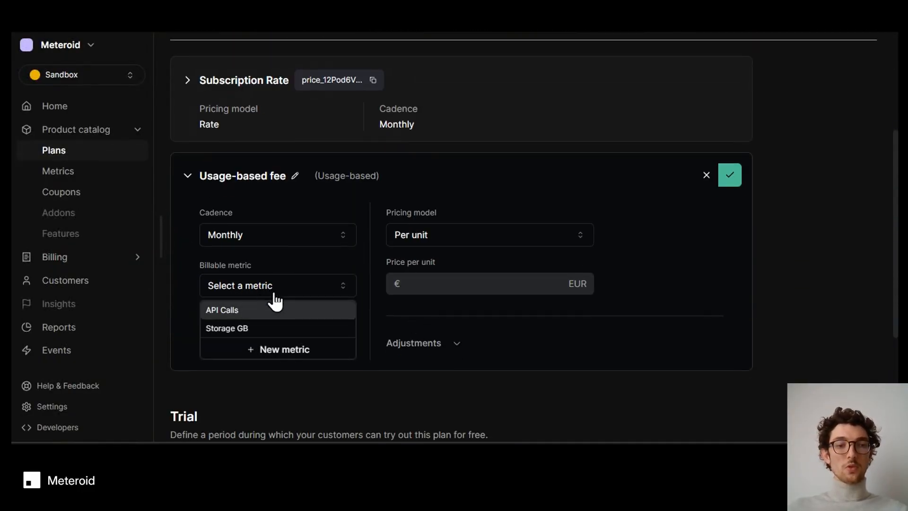
pyautogui.click(251, 312)
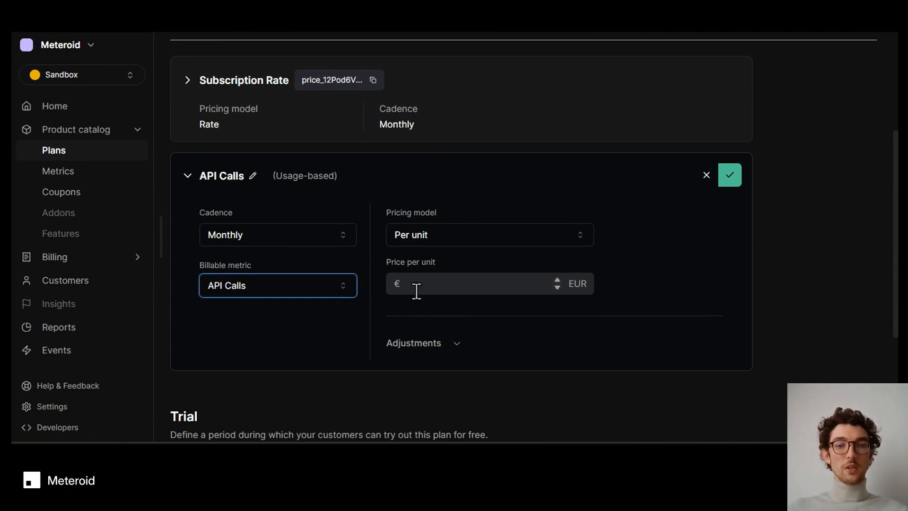
pyautogui.click(431, 283)
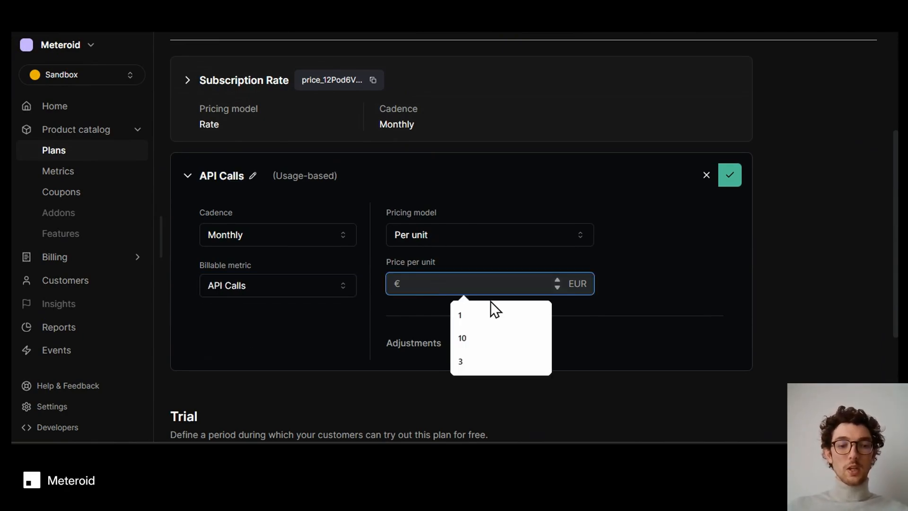
pyautogui.write('0,001')
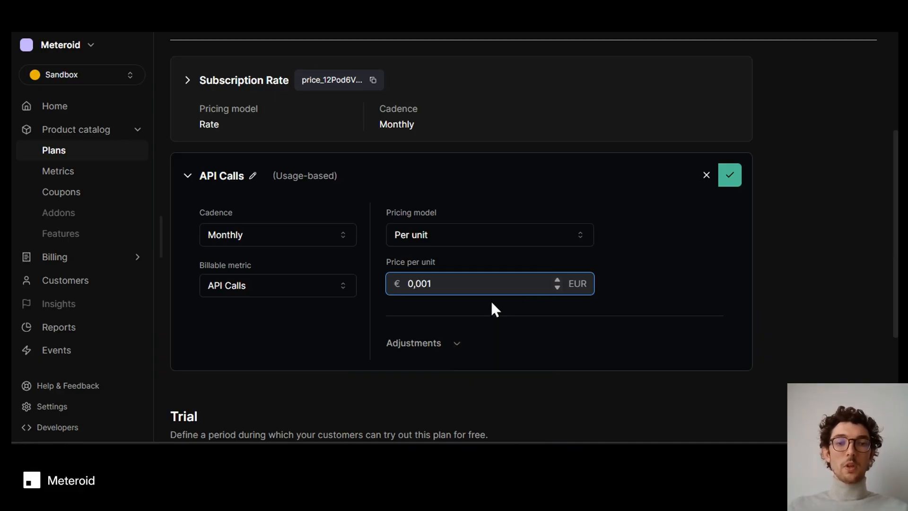
pyautogui.click(749, 300)
pyautogui.click(728, 179)
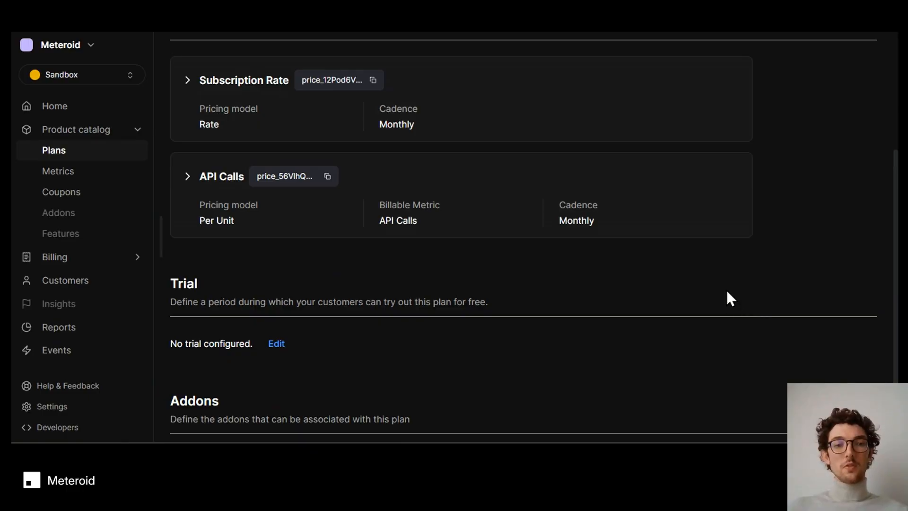
# Publish the Plan 1234 version and return to the list of plans
pyautogui.scroll(5, 721, 300)
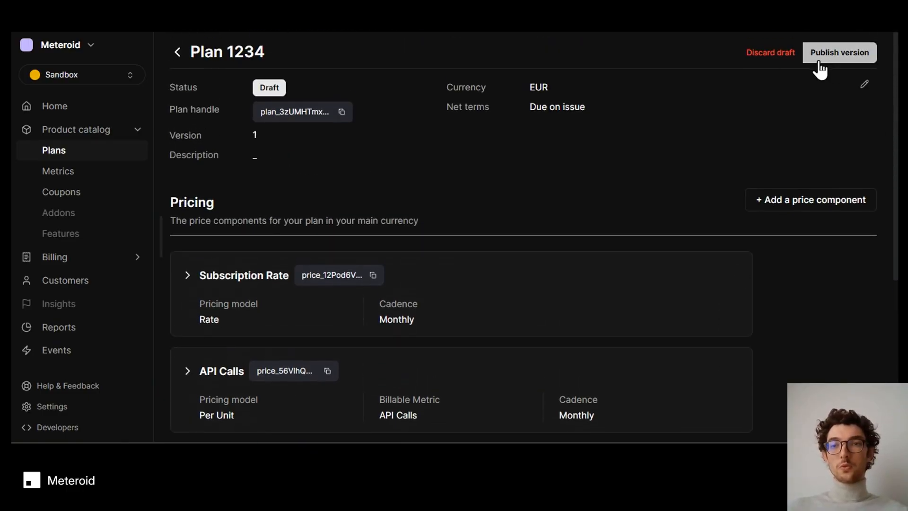
pyautogui.click(828, 52)
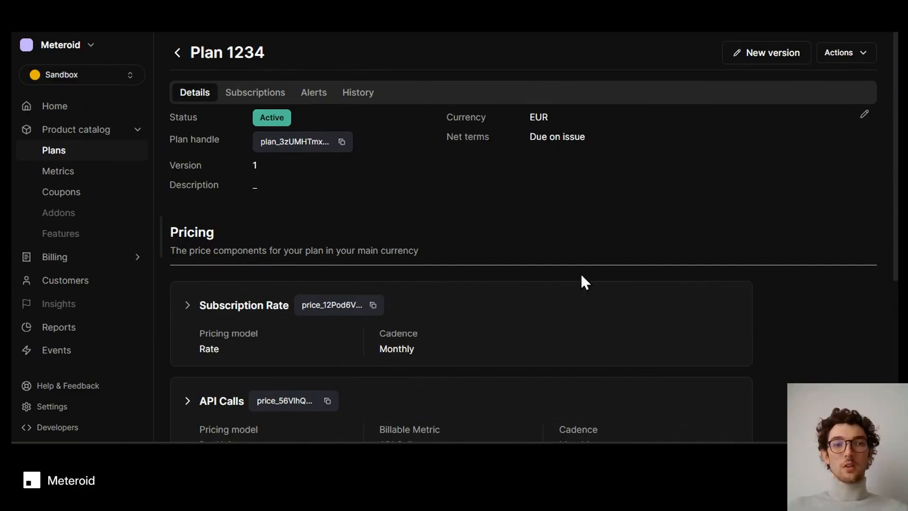
pyautogui.click(45, 153)
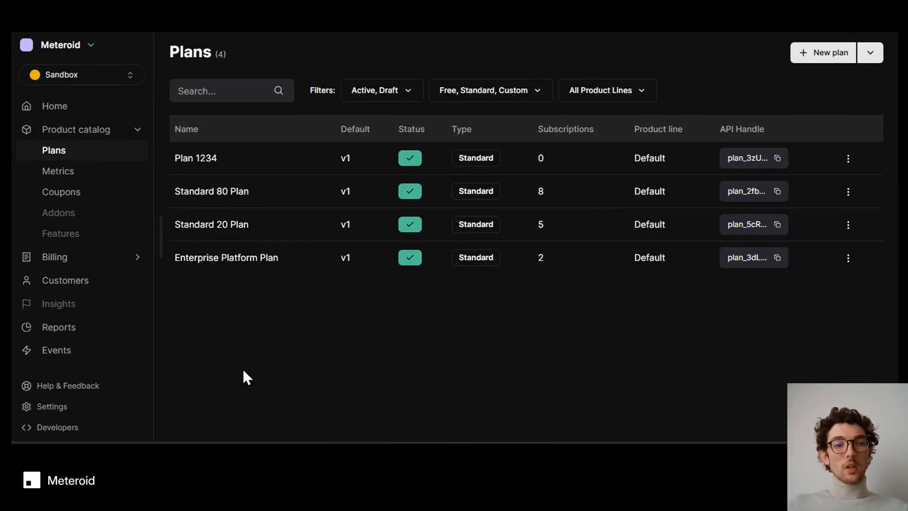
# Examine the Pulse Analytics GmbH customer's subscriptions, invoices and billing details, and its external connection settings without changing them
pyautogui.click(69, 283)
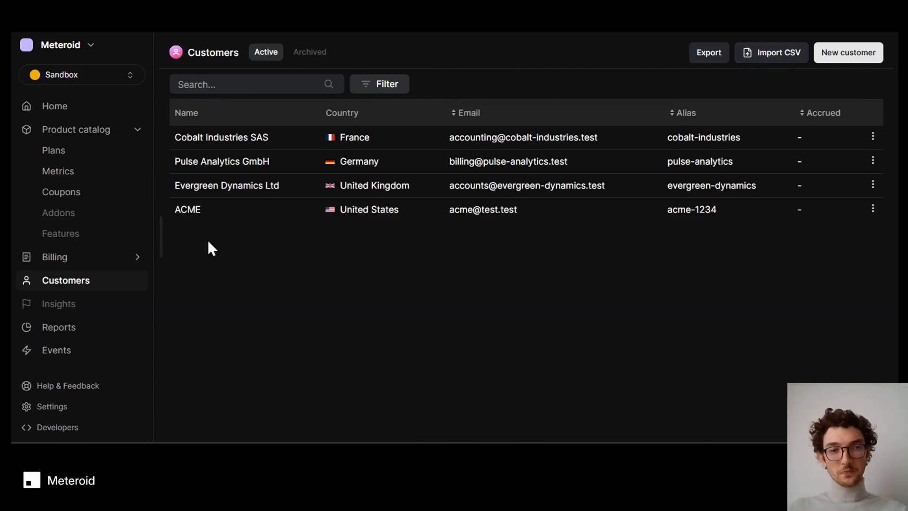
pyautogui.click(218, 163)
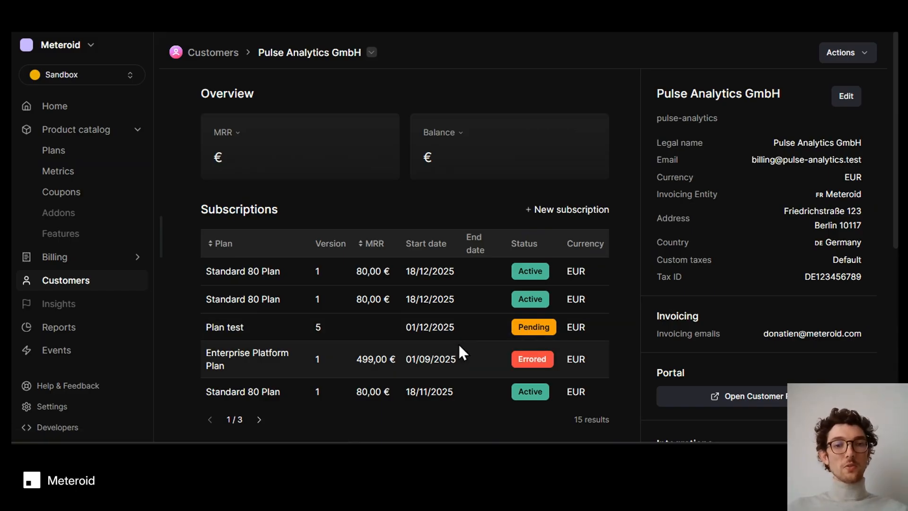
pyautogui.scroll(-2, 428, 338)
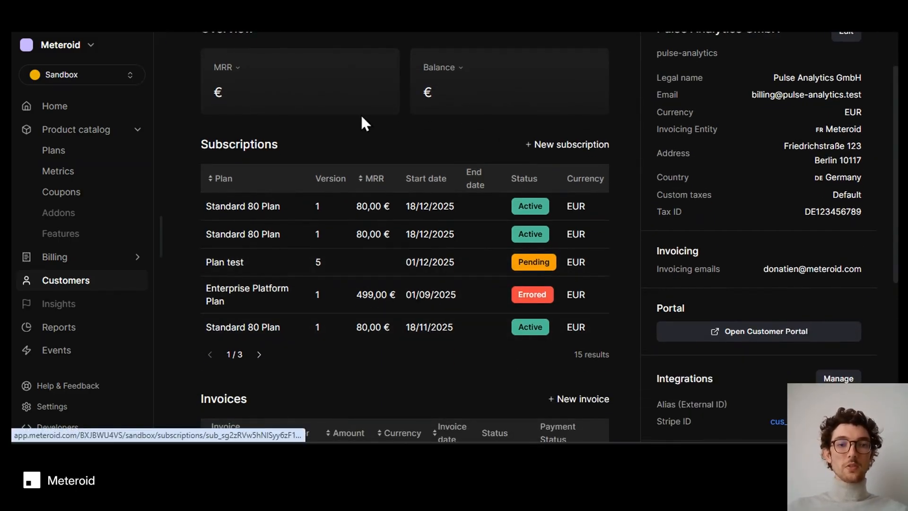
pyautogui.scroll(-4, 410, 313)
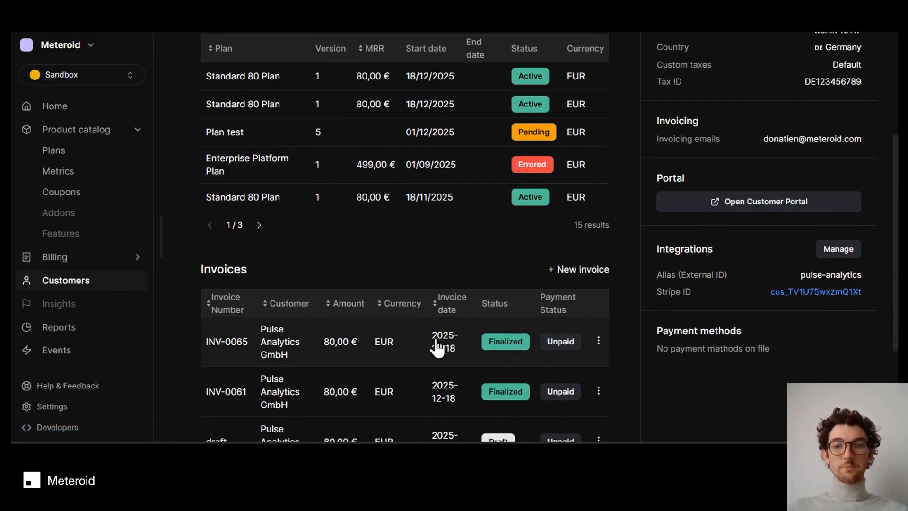
pyautogui.scroll(4, 430, 335)
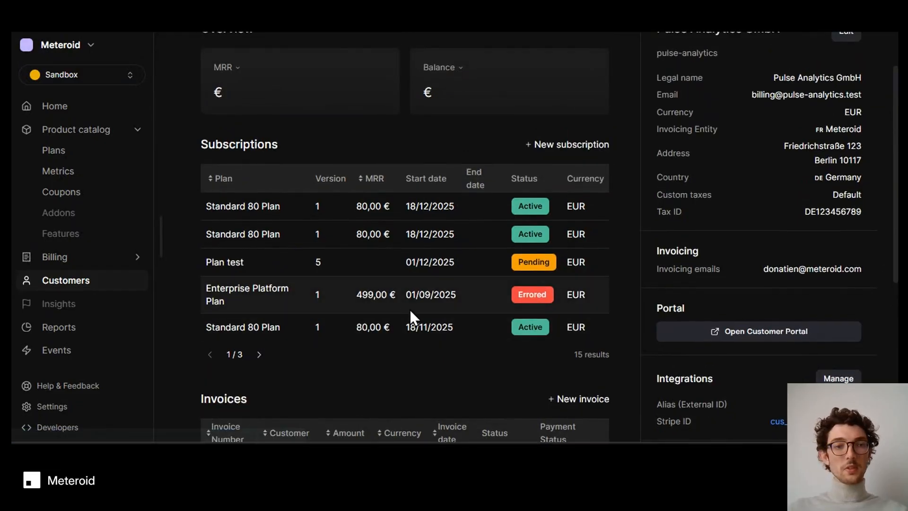
pyautogui.scroll(2, 409, 312)
pyautogui.scroll(-2, 410, 316)
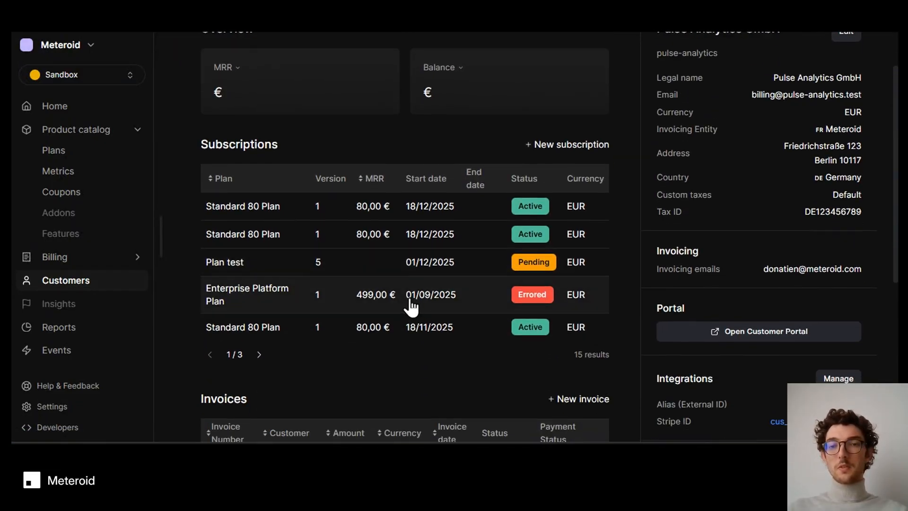
pyautogui.scroll(-2, 725, 379)
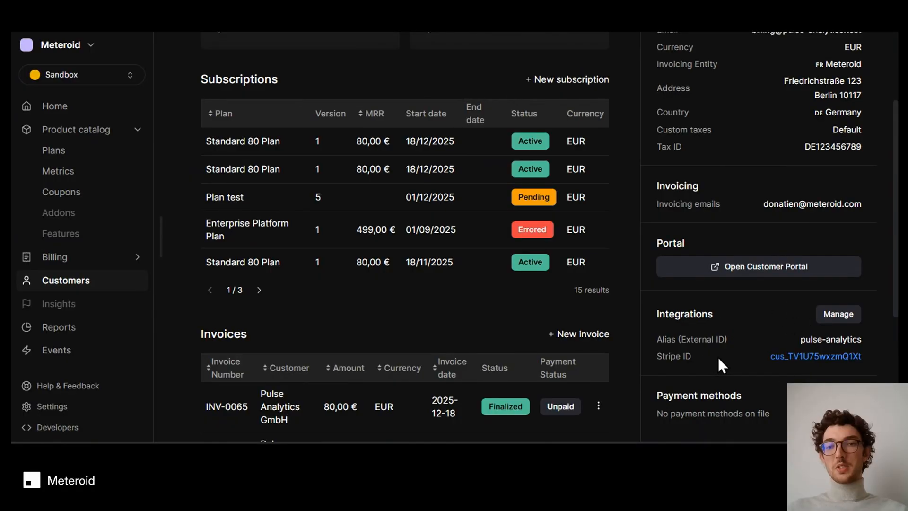
pyautogui.click(826, 316)
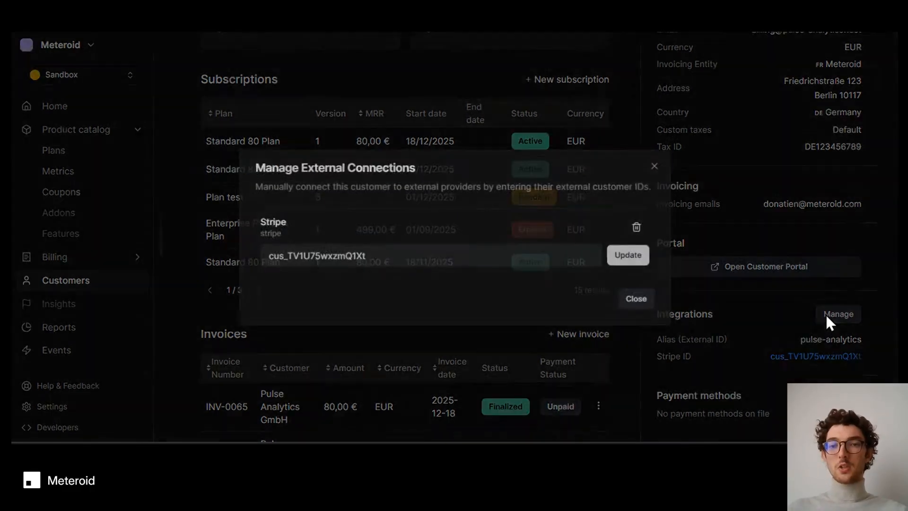
pyautogui.click(657, 165)
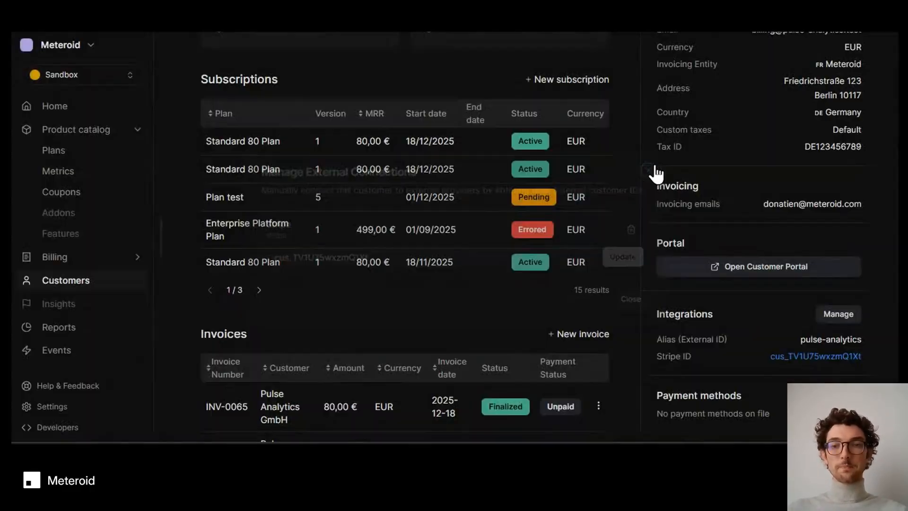
# Open the customer portal for Pulse Analytics GmbH and review its billing content
pyautogui.click(705, 269)
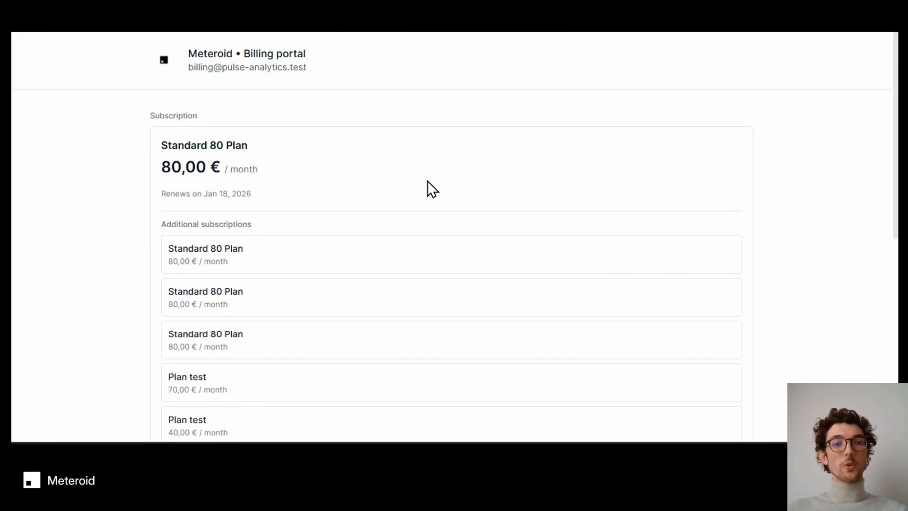
pyautogui.scroll(-4, 427, 180)
pyautogui.scroll(-2, 427, 186)
pyautogui.scroll(5, 427, 186)
pyautogui.scroll(-3, 427, 186)
pyautogui.scroll(-3, 428, 186)
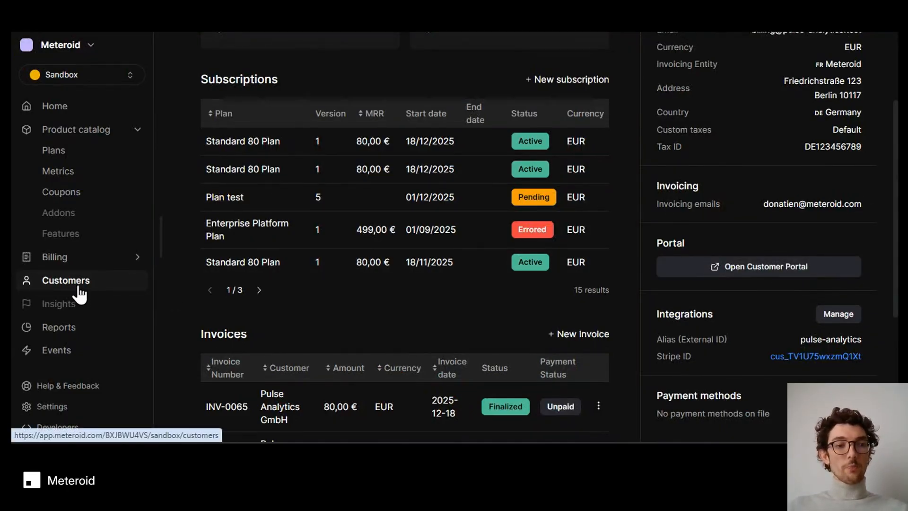
# Review the list of all subscriptions in the billing section
pyautogui.click(137, 257)
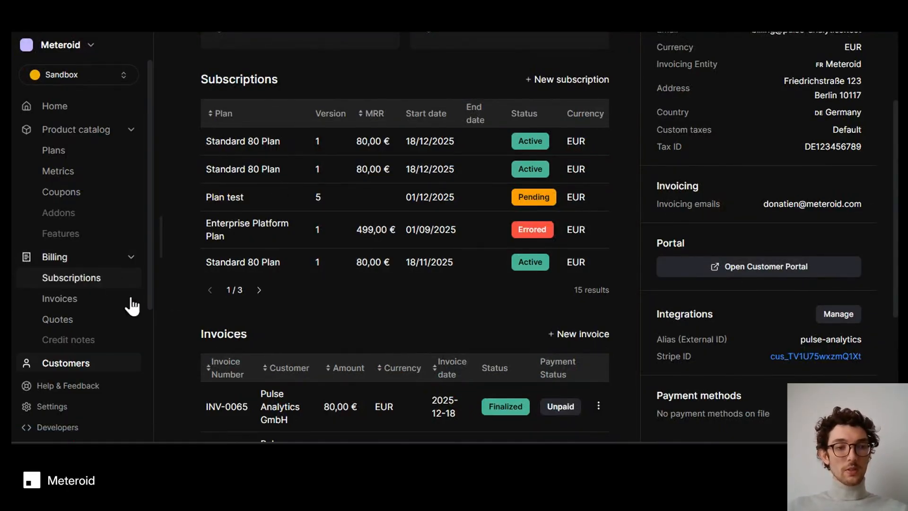
pyautogui.click(72, 281)
pyautogui.scroll(5, 405, 279)
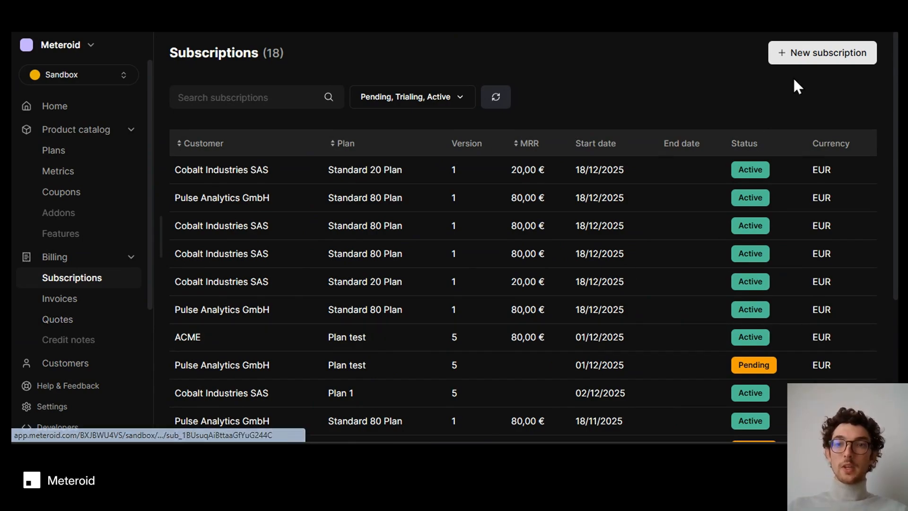
# Start a new subscription to the Standard 80 Plan for Pulse Analytics GmbH, keep its pricing, and proceed to the subscription timeline settings
pyautogui.click(803, 57)
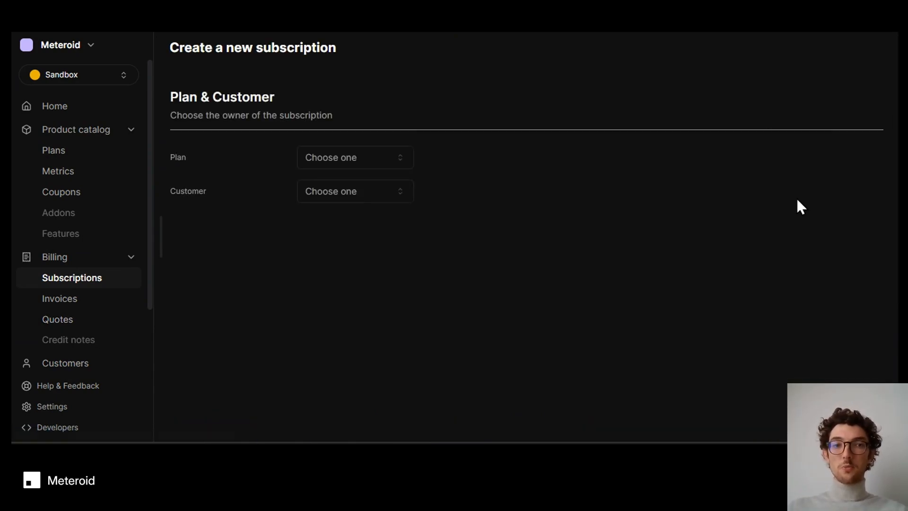
pyautogui.click(351, 160)
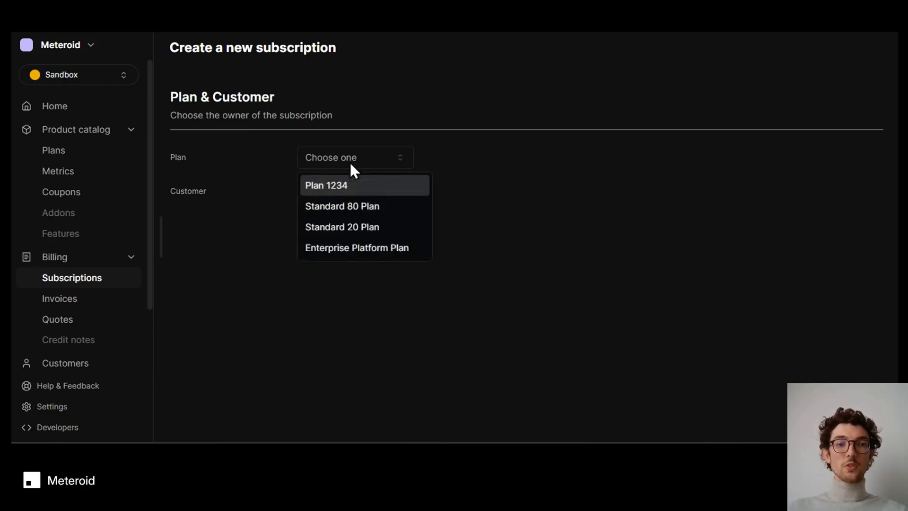
pyautogui.click(333, 207)
pyautogui.click(343, 195)
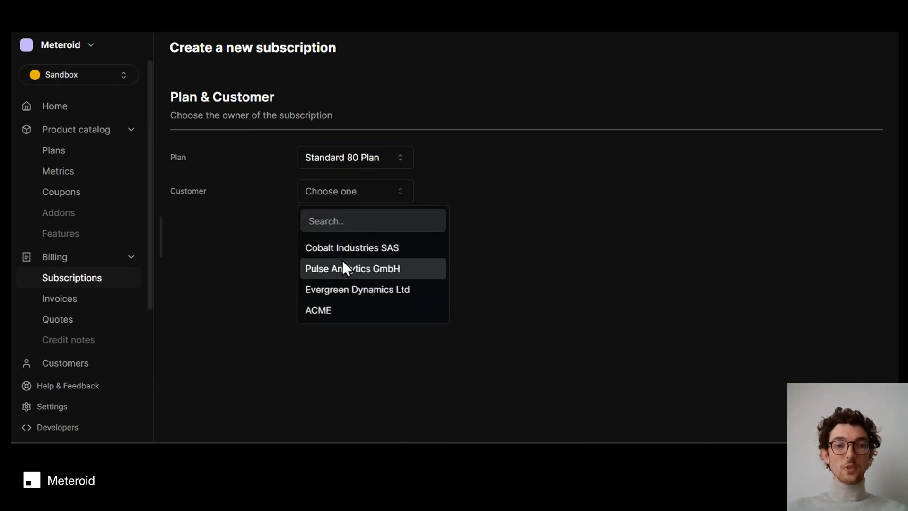
pyautogui.click(344, 264)
pyautogui.scroll(-5, 497, 314)
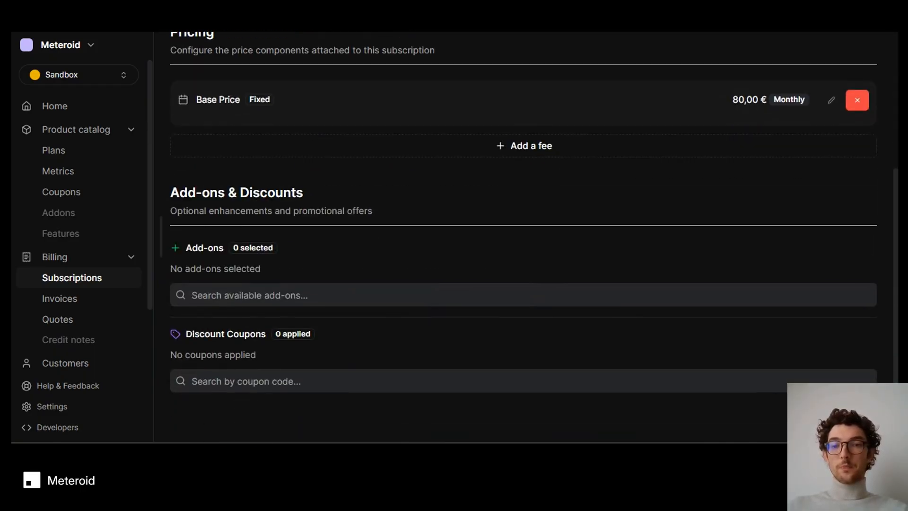
pyautogui.scroll(-10, 406, 346)
pyautogui.scroll(5, 389, 300)
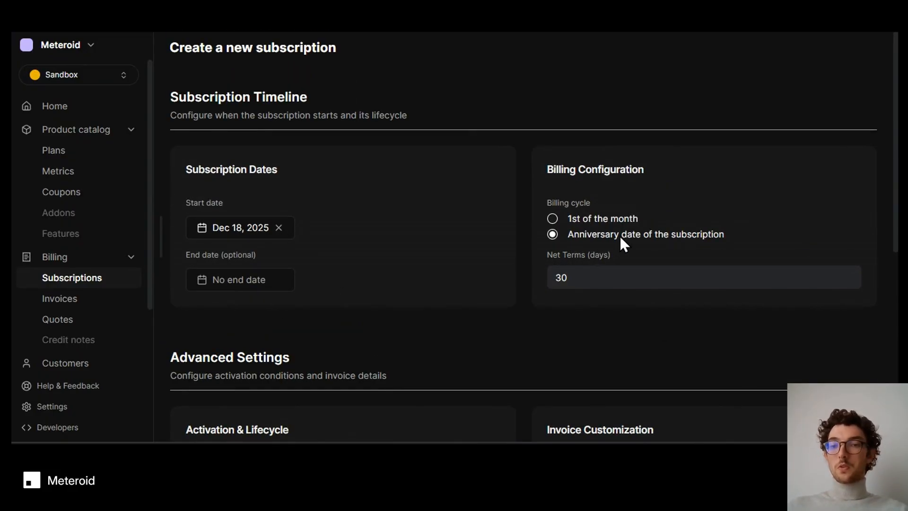
# Keep the default timeline and advanced settings and create the Standard 80 Plan subscription for Pulse Analytics GmbH
pyautogui.scroll(-4, 619, 234)
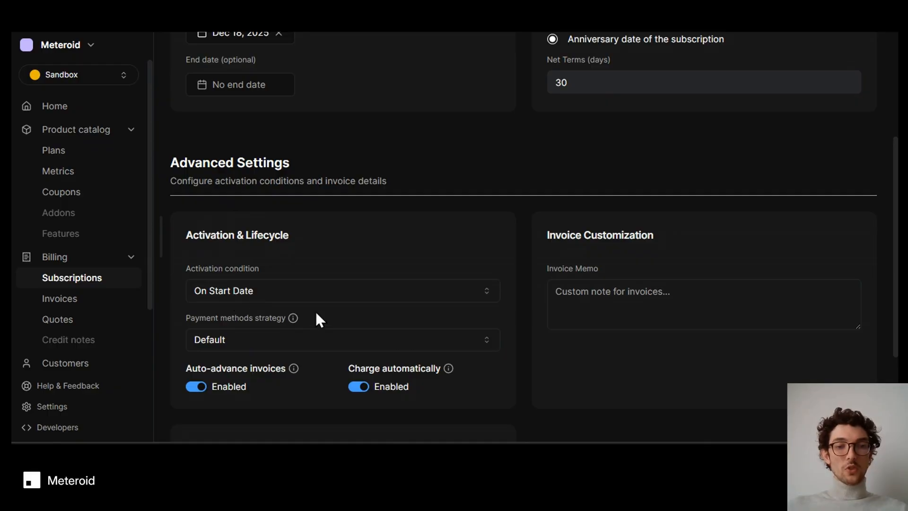
pyautogui.scroll(-3, 402, 331)
pyautogui.click(831, 430)
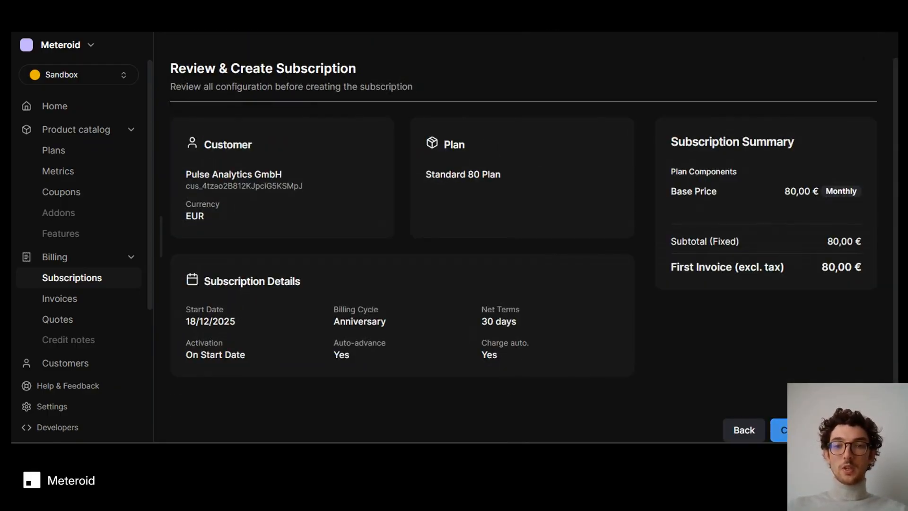
pyautogui.click(831, 430)
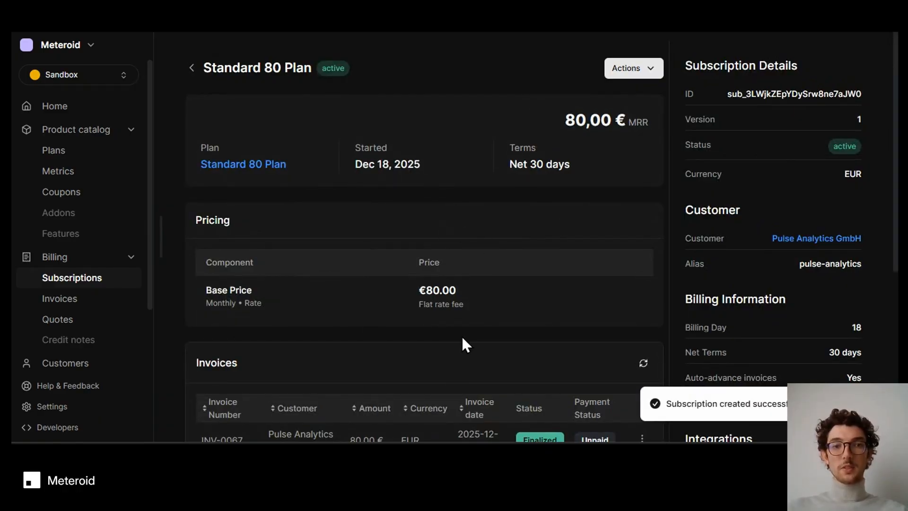
# Open the pending version 5 Plan test subscription of Pulse Analytics GmbH from the subscriptions list and copy its checkout link
pyautogui.click(73, 282)
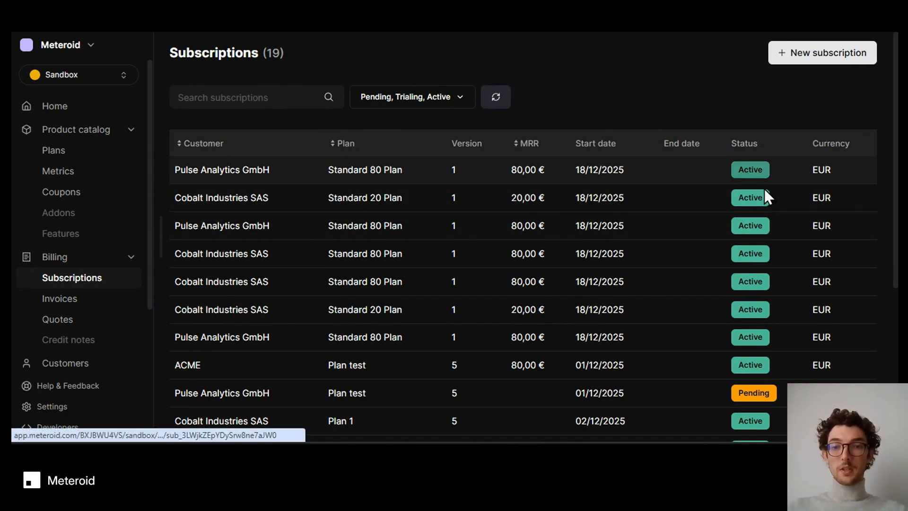
pyautogui.scroll(-2, 702, 372)
pyautogui.scroll(-1, 698, 373)
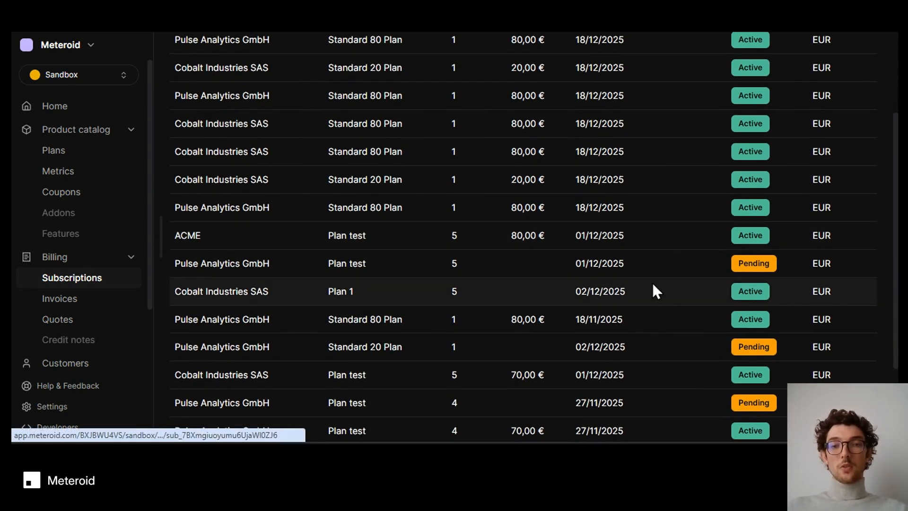
pyautogui.click(246, 266)
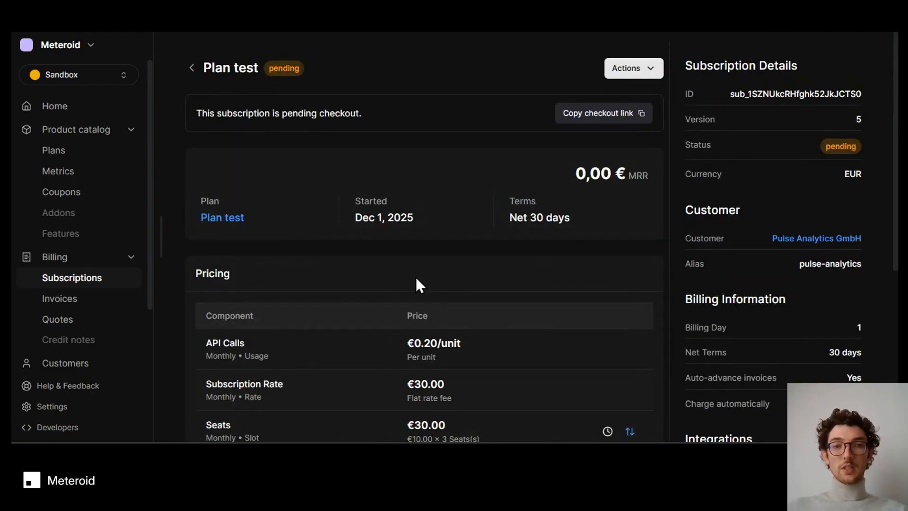
pyautogui.click(586, 124)
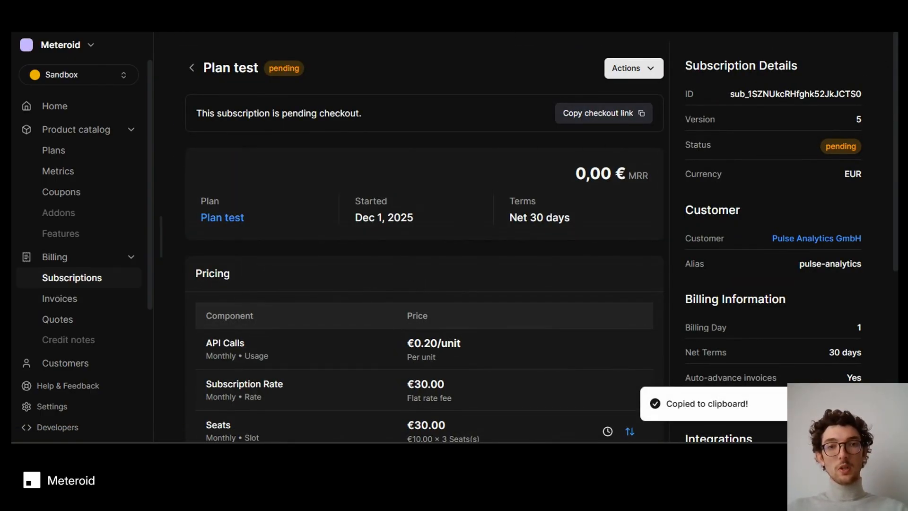
# Open the copied checkout link in a new browser tab and review the Plan test checkout page
pyautogui.hotkey('ctrl', 't')
pyautogui.hotkey('ctrl', 'v')
pyautogui.press('Return')
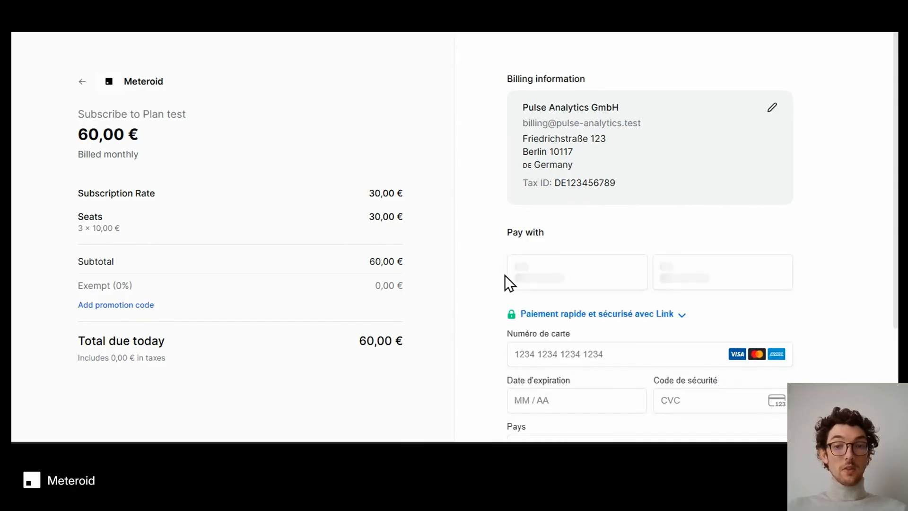
pyautogui.scroll(-4, 504, 275)
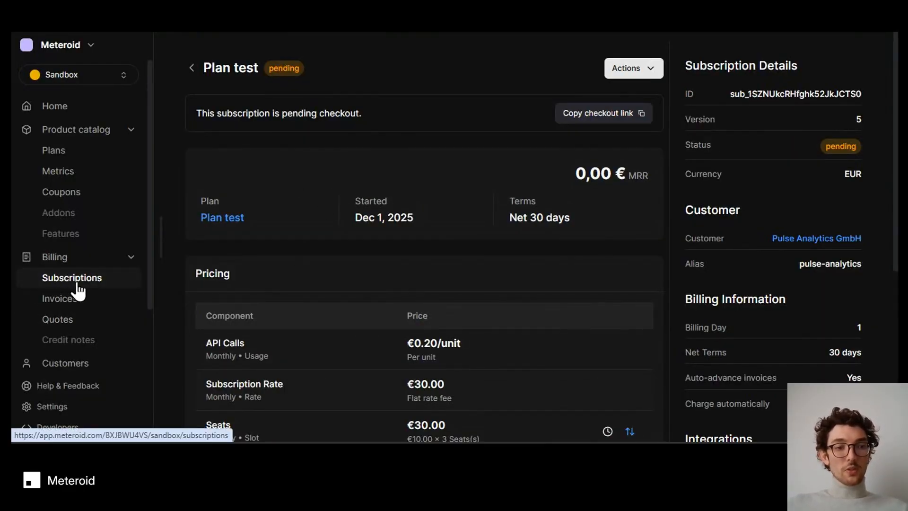
# Start a new quote for Cobalt Industries SAS based on the Standard 80 Plan
pyautogui.click(76, 321)
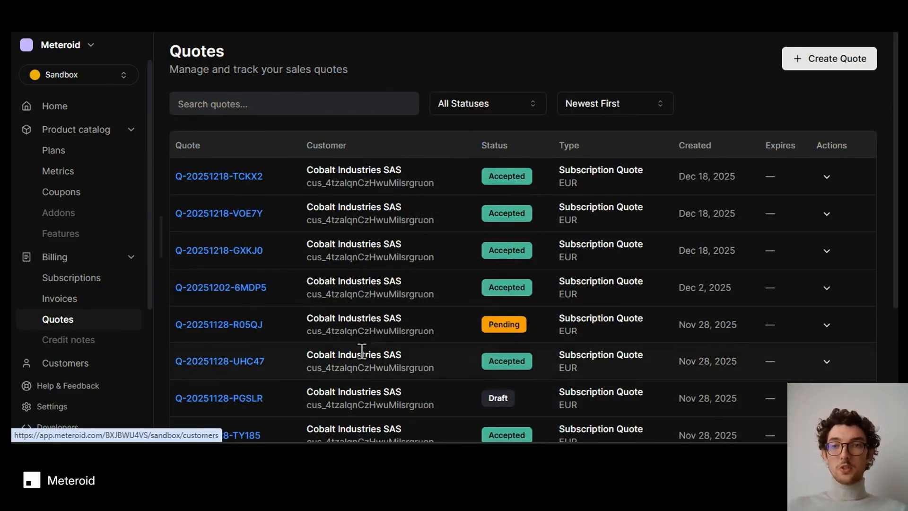
pyautogui.click(811, 58)
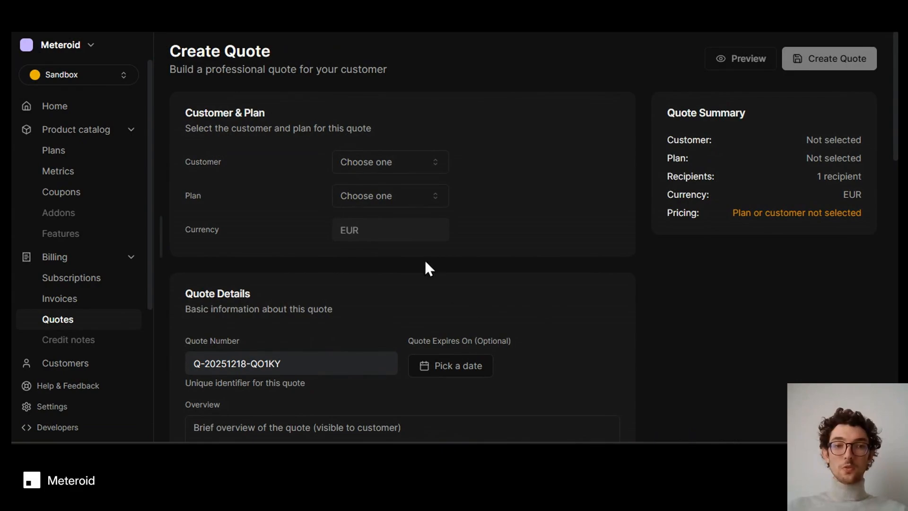
pyautogui.click(390, 171)
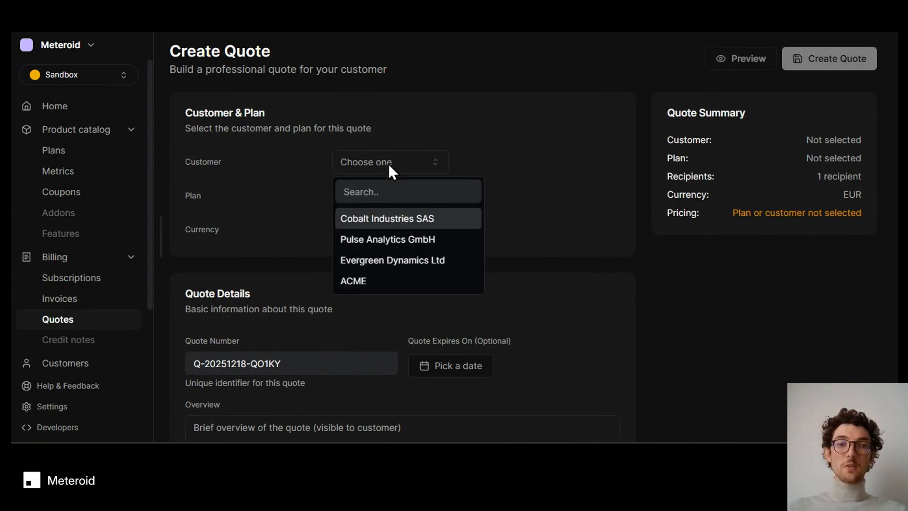
pyautogui.click(398, 225)
pyautogui.click(391, 199)
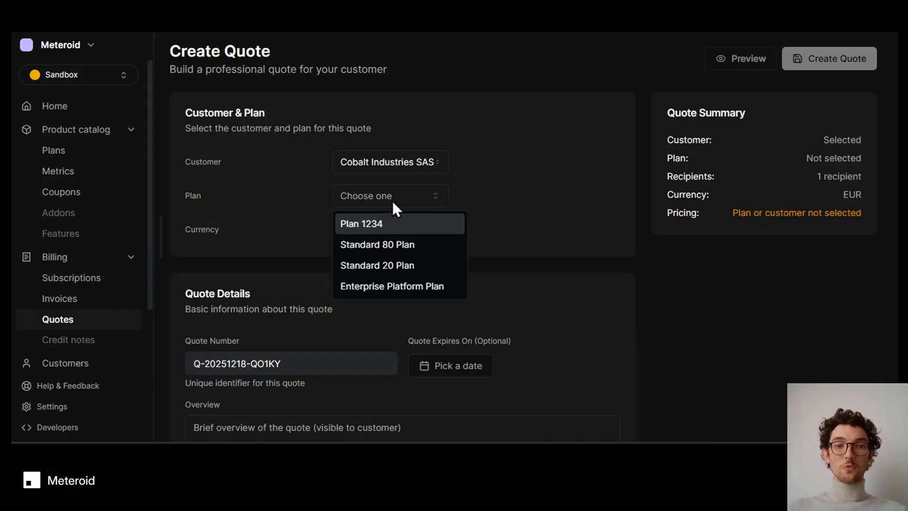
pyautogui.click(389, 243)
# Enable subscription creation on acceptance, keep the remaining quote settings and recipient, and create the quote
pyautogui.scroll(-5, 434, 233)
pyautogui.scroll(-4, 434, 233)
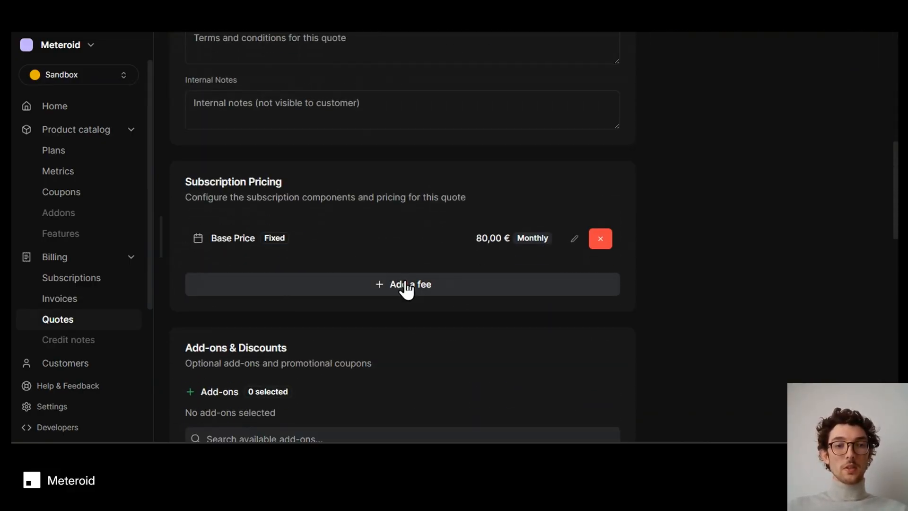
pyautogui.scroll(-9, 405, 289)
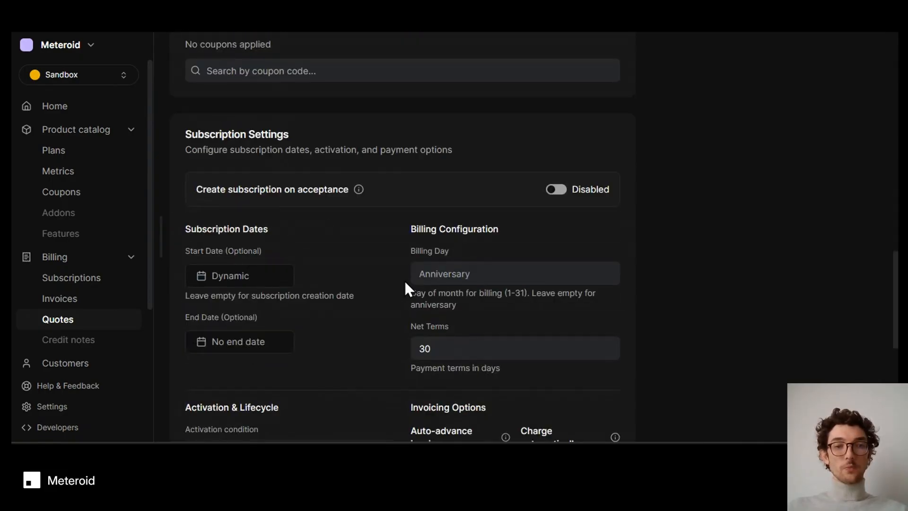
pyautogui.click(558, 195)
pyautogui.click(553, 197)
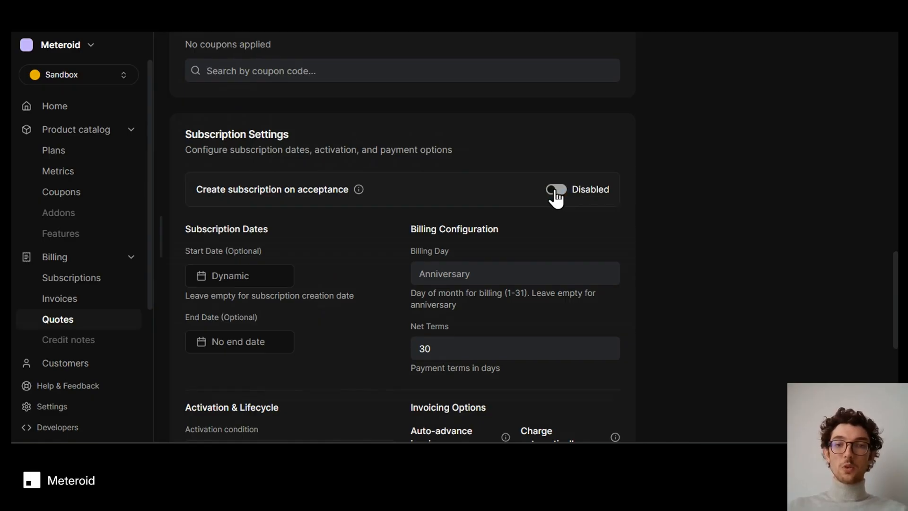
pyautogui.click(557, 196)
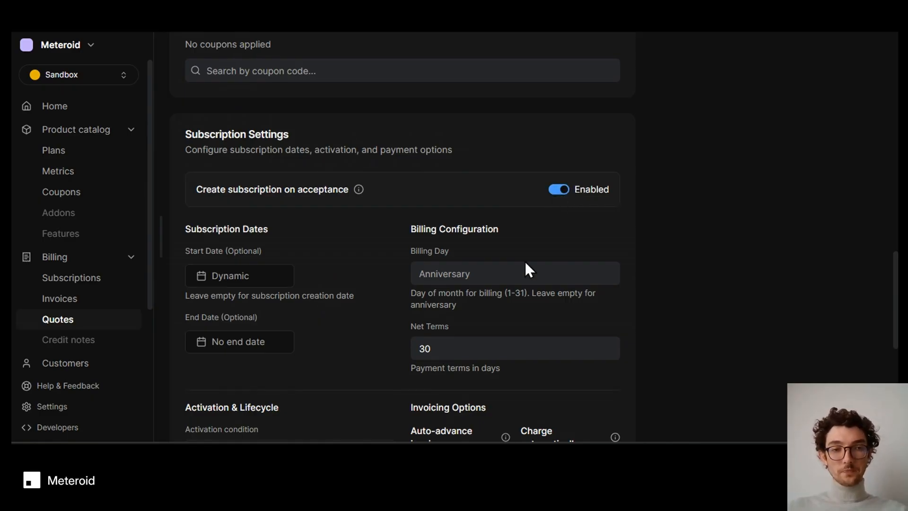
pyautogui.scroll(-8, 529, 269)
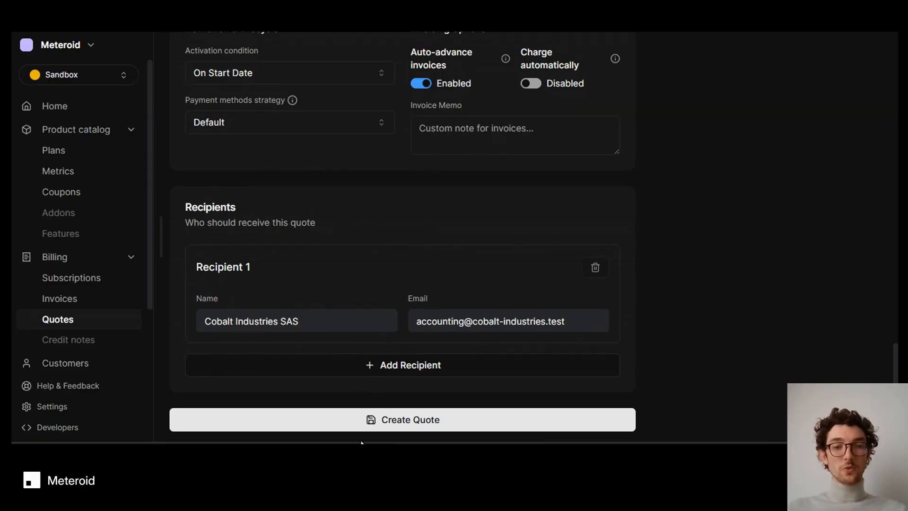
pyautogui.click(370, 420)
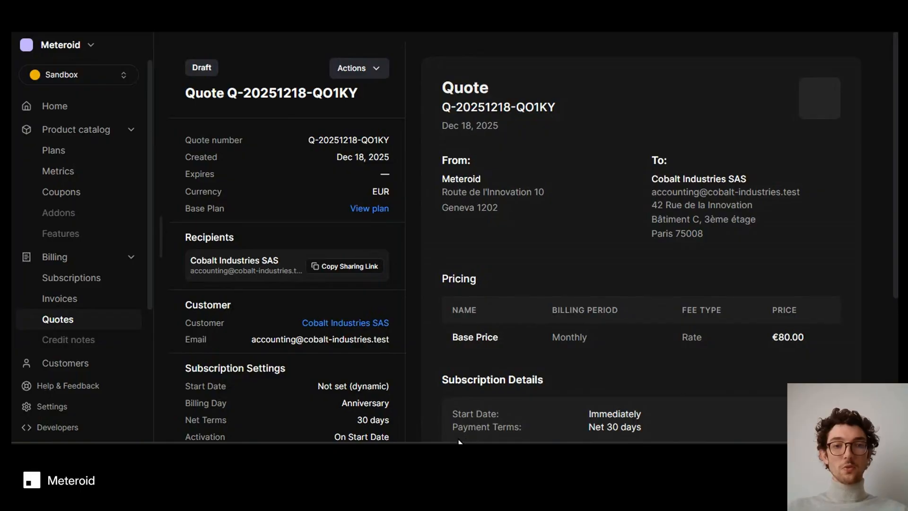
# Issue the draft quote as pending and open the recipient's sharing link in a new browser tab
pyautogui.click(351, 69)
pyautogui.click(333, 118)
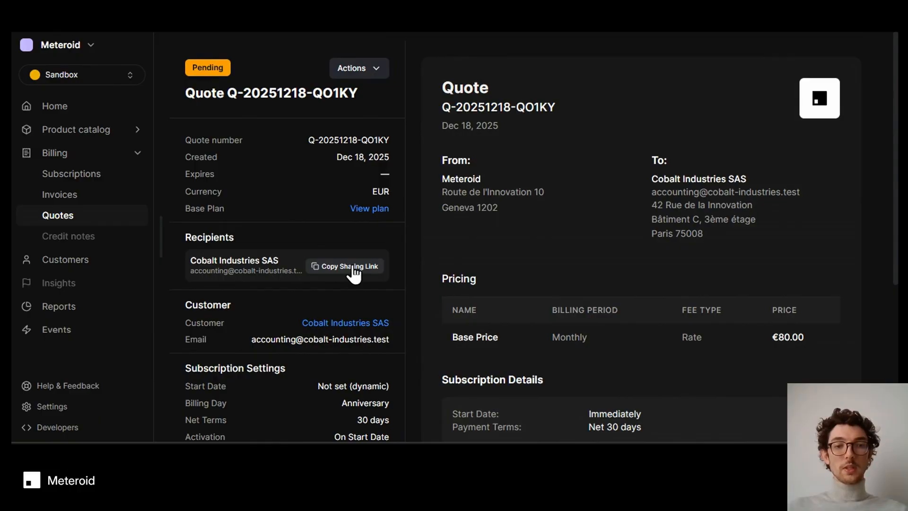
pyautogui.click(354, 268)
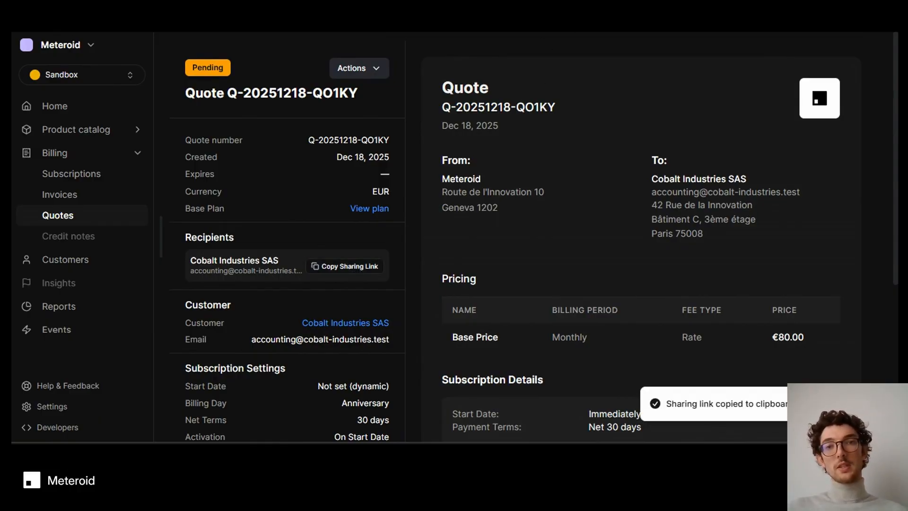
pyautogui.hotkey('ctrl', 't')
pyautogui.hotkey('ctrl', 'v')
pyautogui.press('Return')
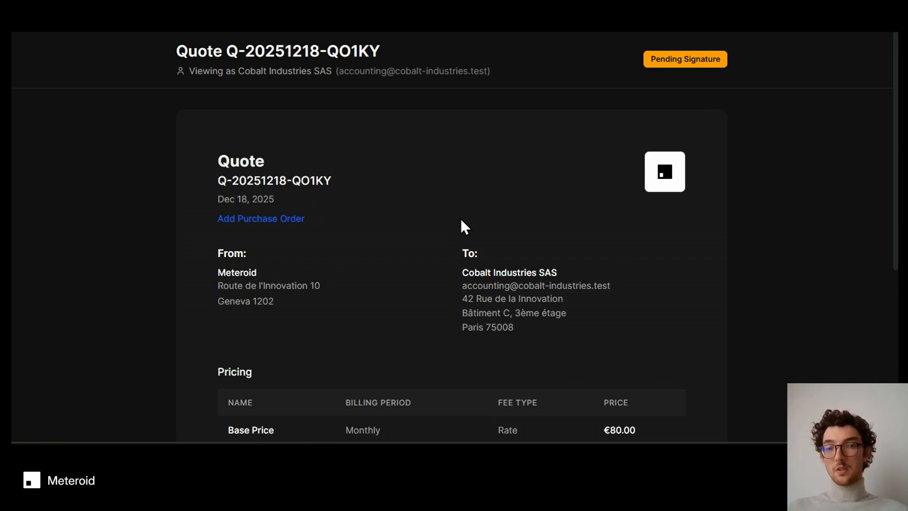
# Accept the shared quote as its recipient by signing it with a freehand signature
pyautogui.scroll(-5, 461, 228)
pyautogui.click(479, 396)
pyautogui.moveTo(447, 271)
pyautogui.mouseDown()
pyautogui.moveTo(482, 278)
pyautogui.moveTo(500, 254)
pyautogui.moveTo(507, 281)
pyautogui.mouseUp()
pyautogui.click(623, 392)
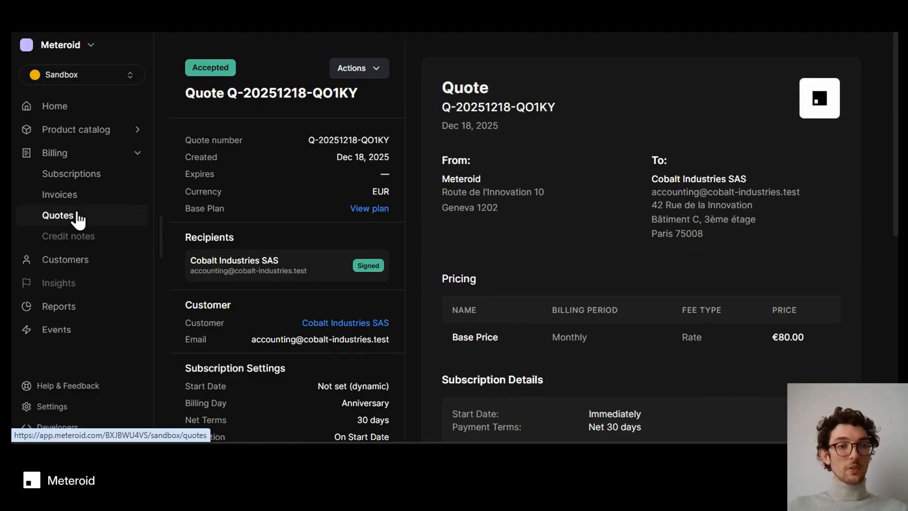
# Open the unpaid invoice INV-0065 from the invoices list and mark it as paid, leaving payment date and reference empty
pyautogui.click(95, 132)
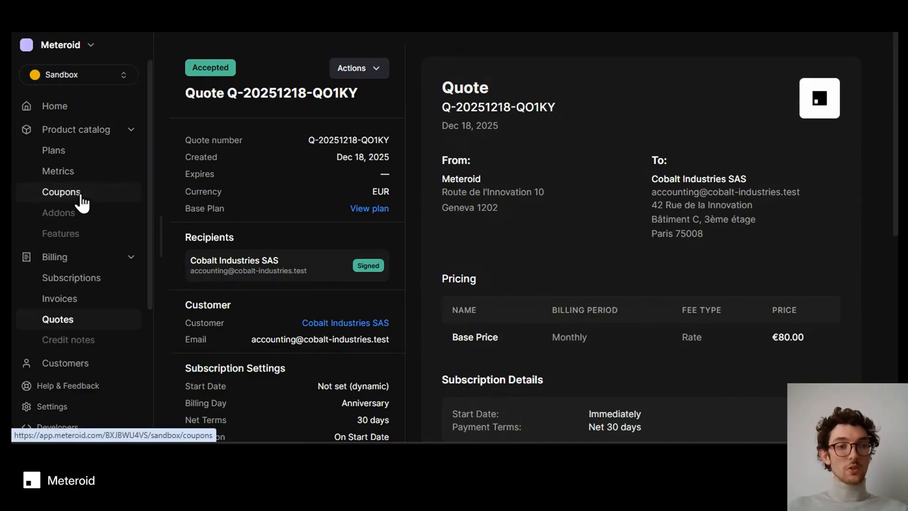
pyautogui.scroll(-2, 81, 257)
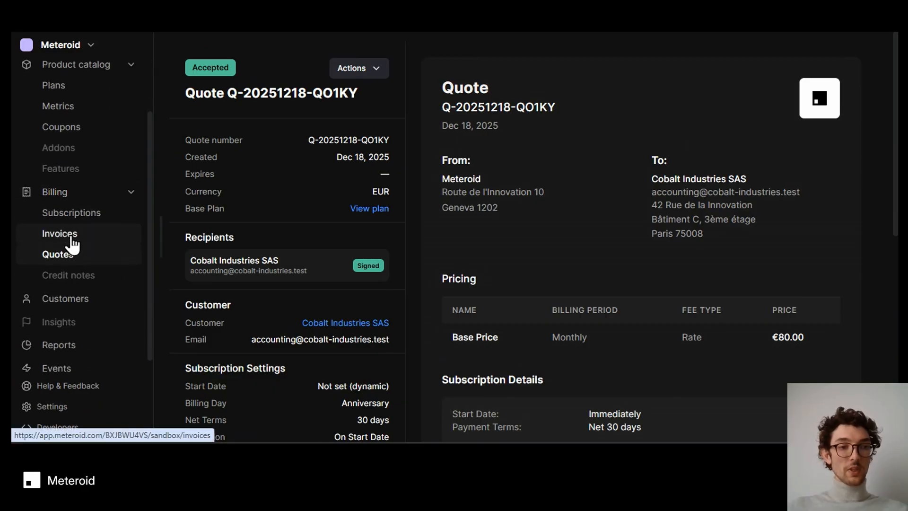
pyautogui.click(65, 240)
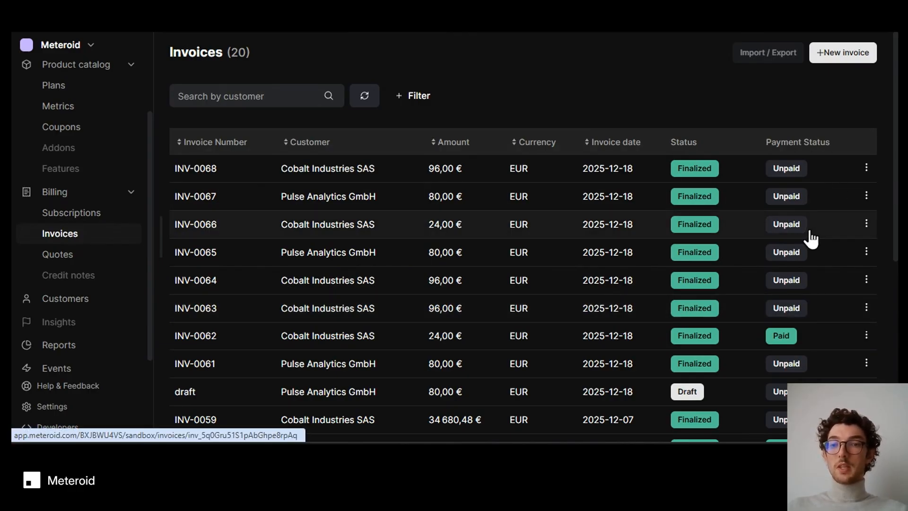
pyautogui.click(802, 256)
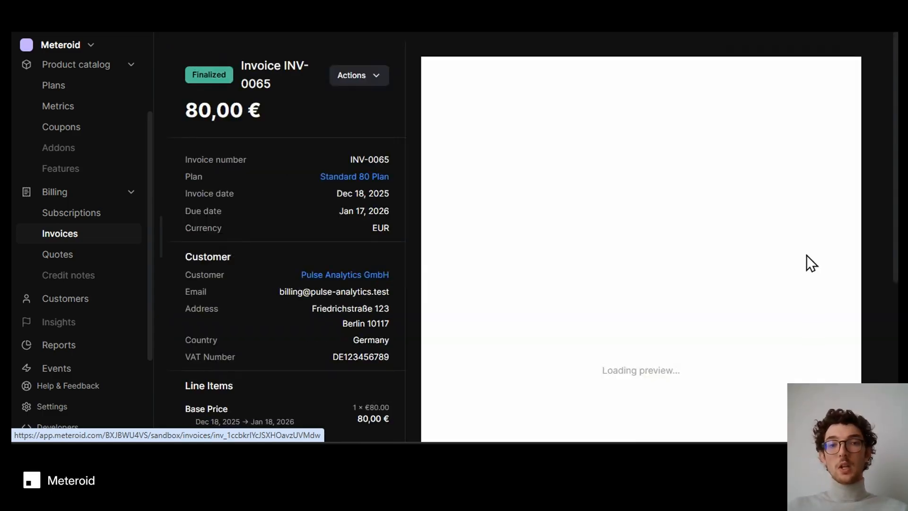
pyautogui.click(356, 76)
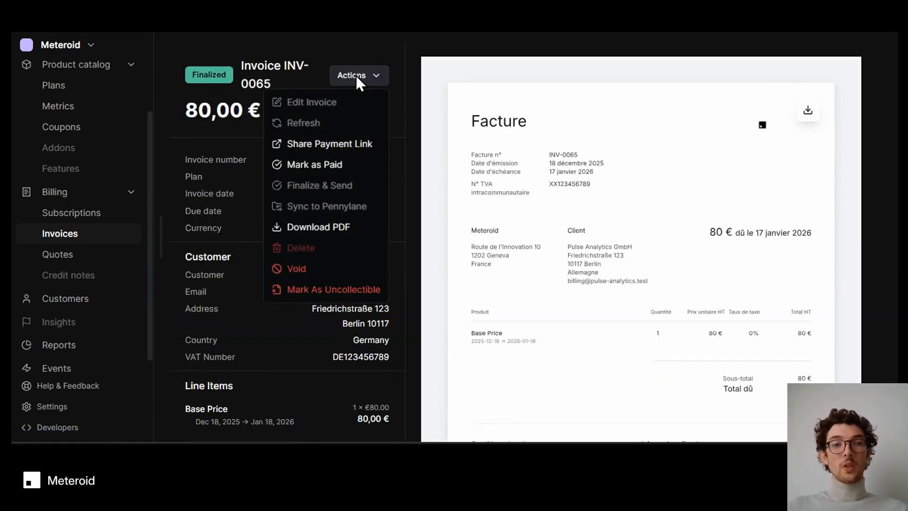
pyautogui.click(334, 165)
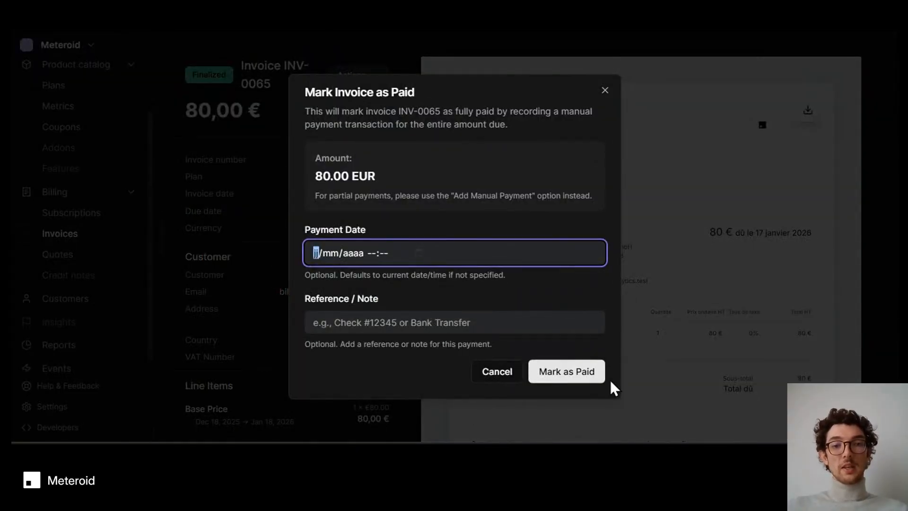
pyautogui.click(577, 376)
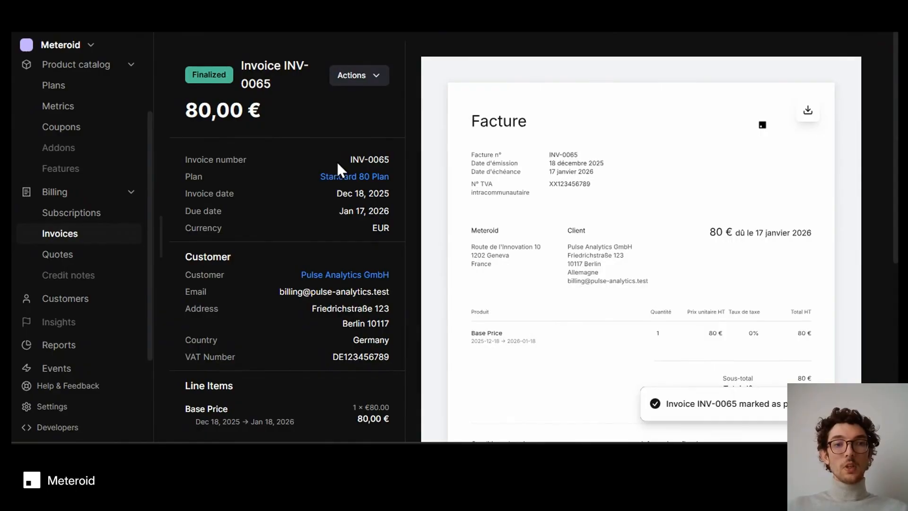
# Return to the invoices list and open the shareable payment page of the unpaid invoice INV-0061
pyautogui.click(354, 77)
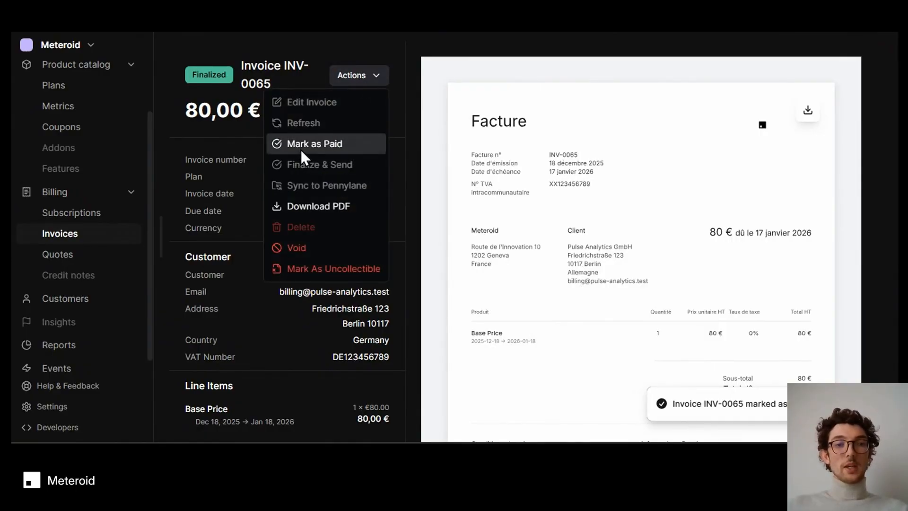
pyautogui.click(56, 30)
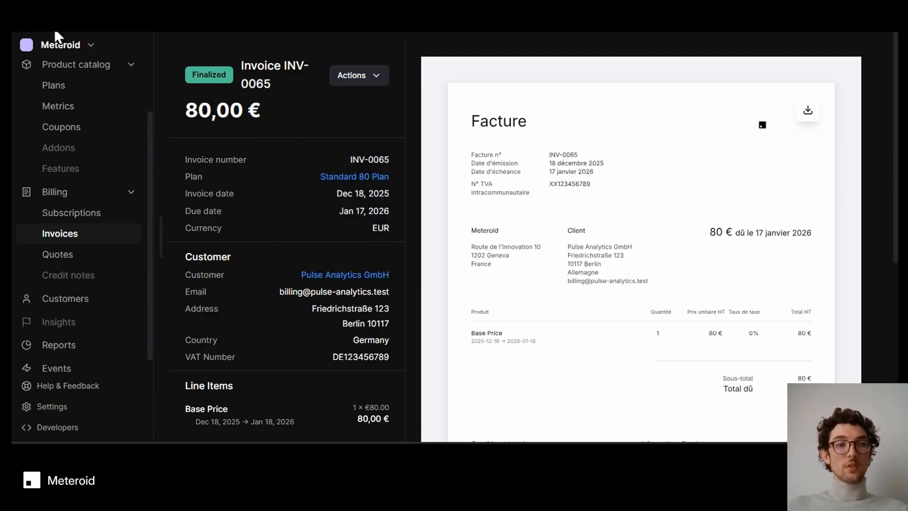
pyautogui.hotkey('alt', 'Left')
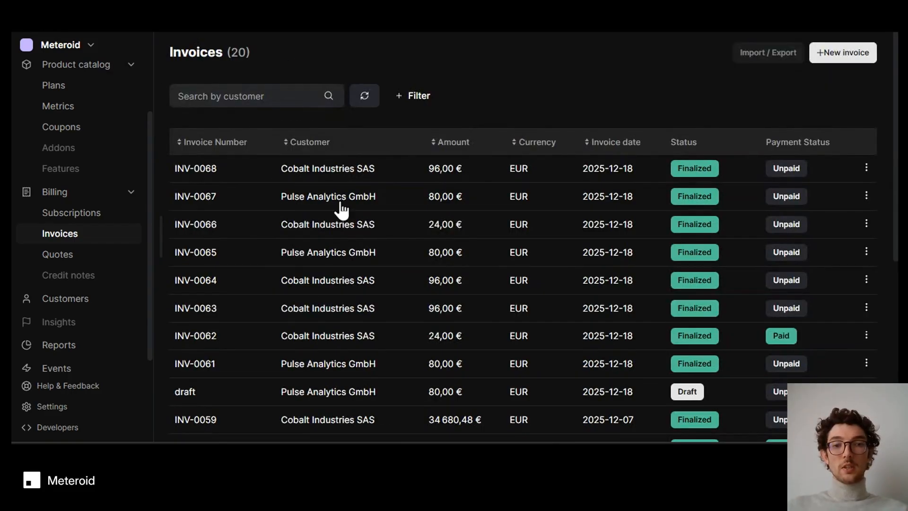
pyautogui.click(485, 363)
pyautogui.click(347, 72)
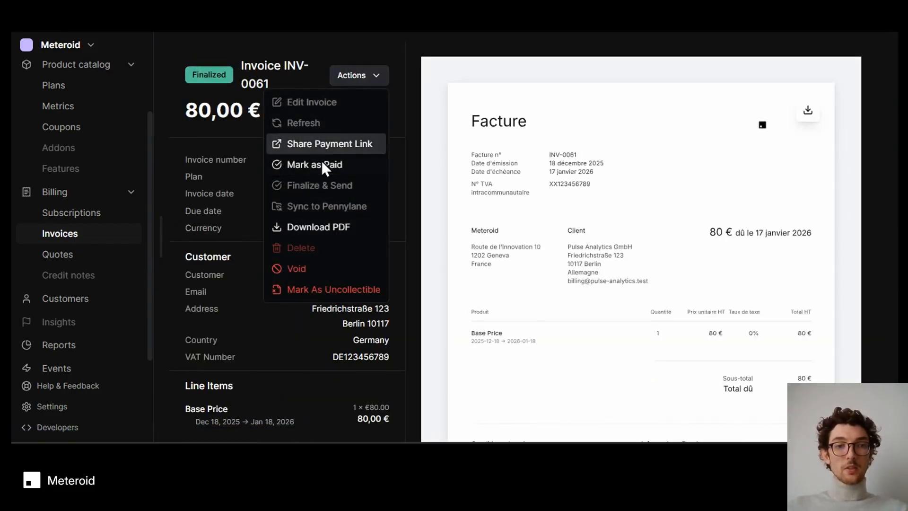
pyautogui.click(334, 147)
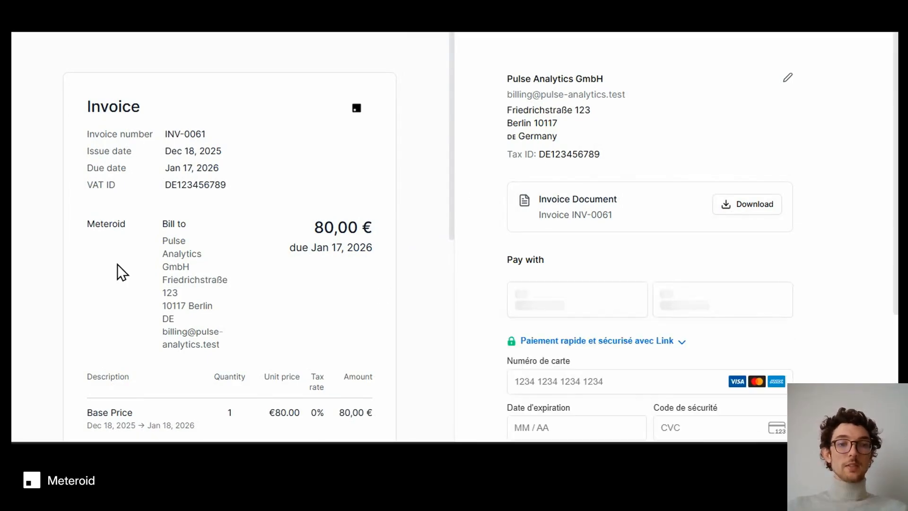
# Review the payment methods and card form on the shared payment page of INV-0061, and return to the invoices list
pyautogui.scroll(-4, 624, 271)
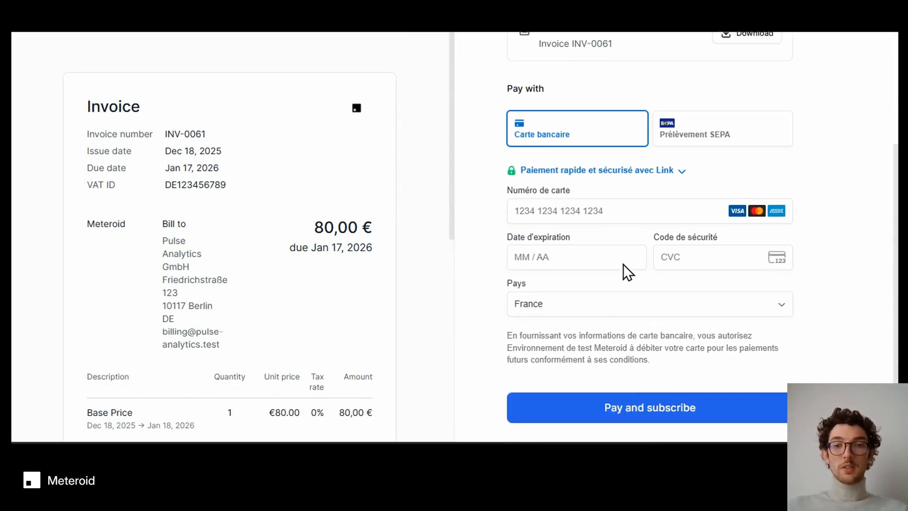
pyautogui.scroll(4, 628, 272)
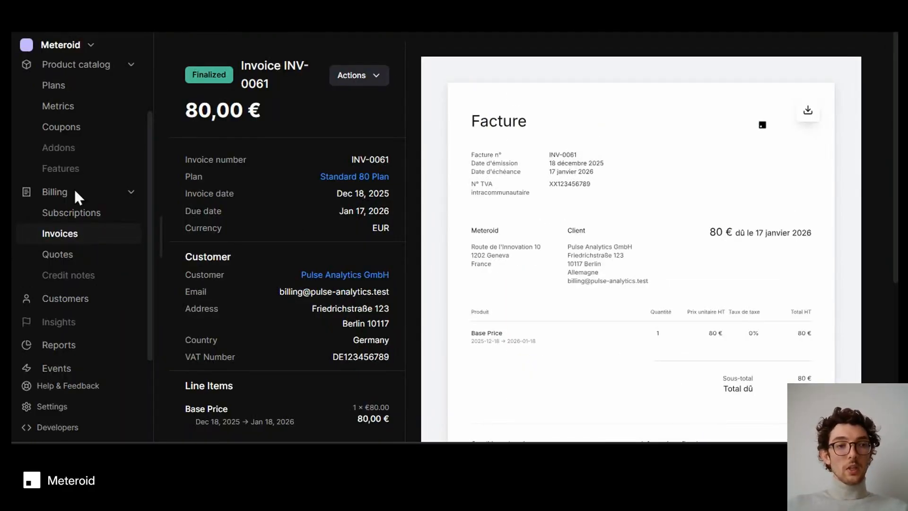
pyautogui.click(62, 233)
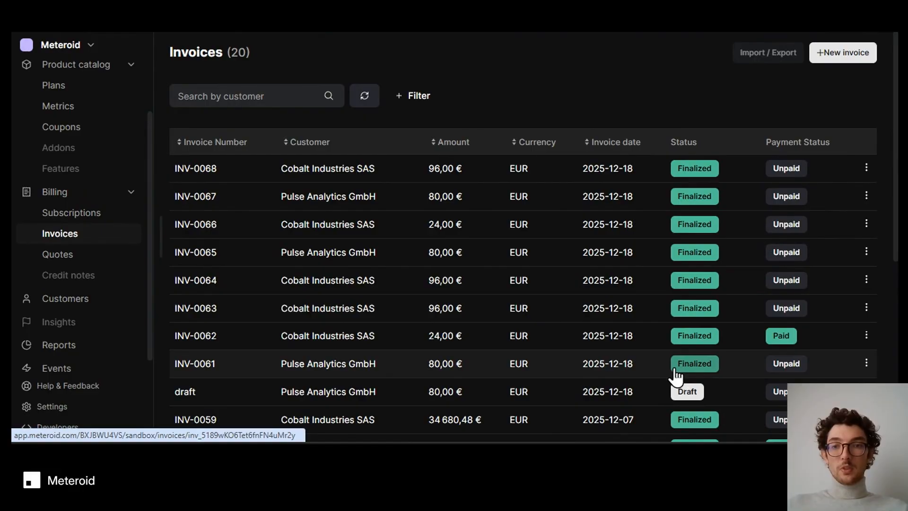
# Open the draft Pulse Analytics GmbH invoice in edit mode and review its editable customer details, line items and discount options
pyautogui.scroll(-2, 634, 374)
pyautogui.scroll(2, 632, 375)
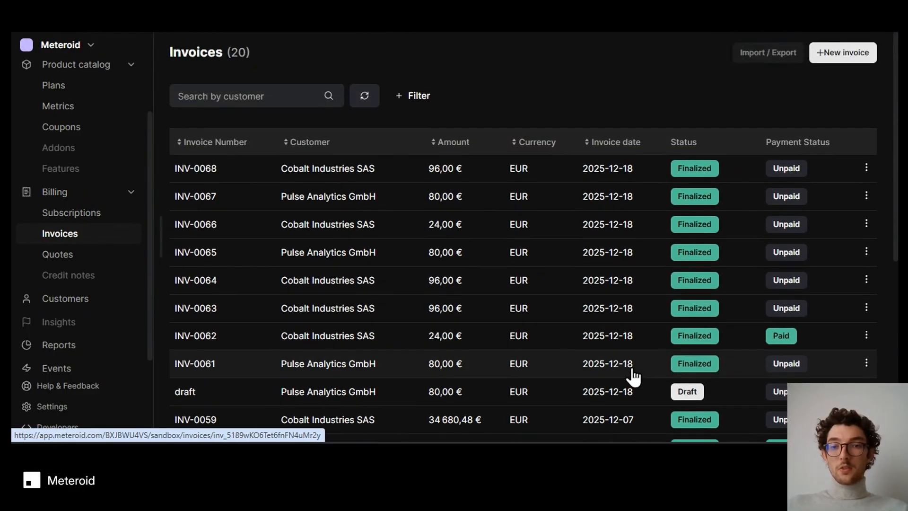
pyautogui.scroll(-2, 632, 375)
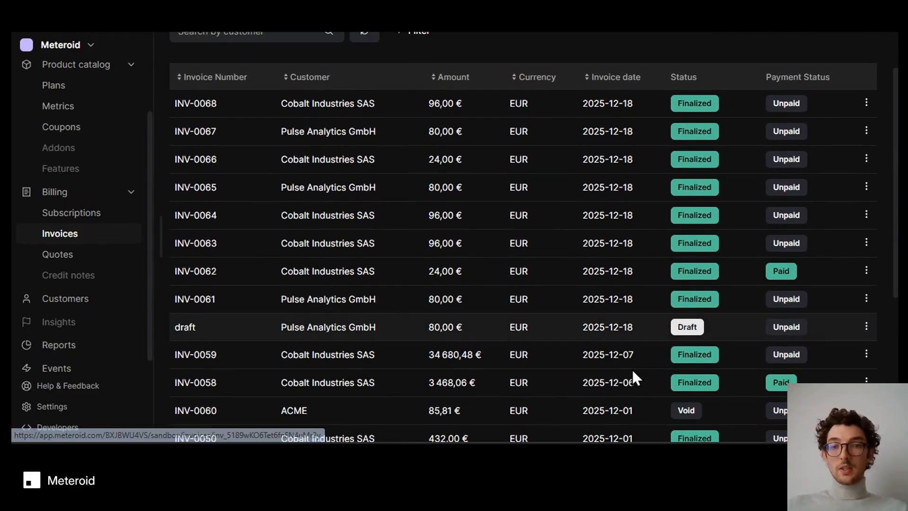
pyautogui.click(615, 336)
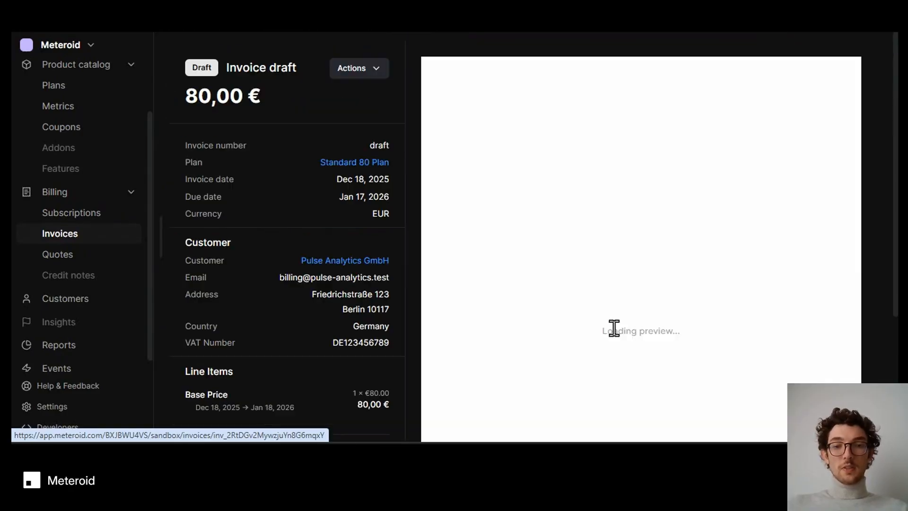
pyautogui.click(355, 68)
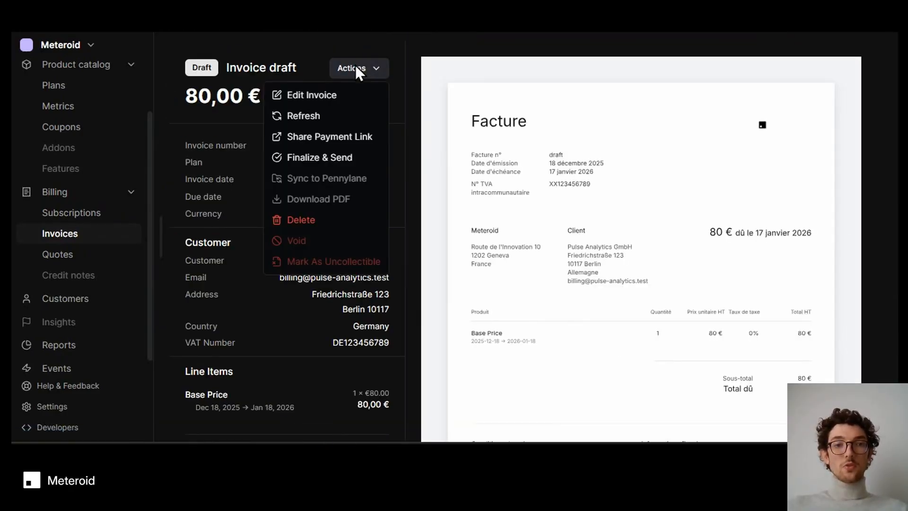
pyautogui.click(331, 97)
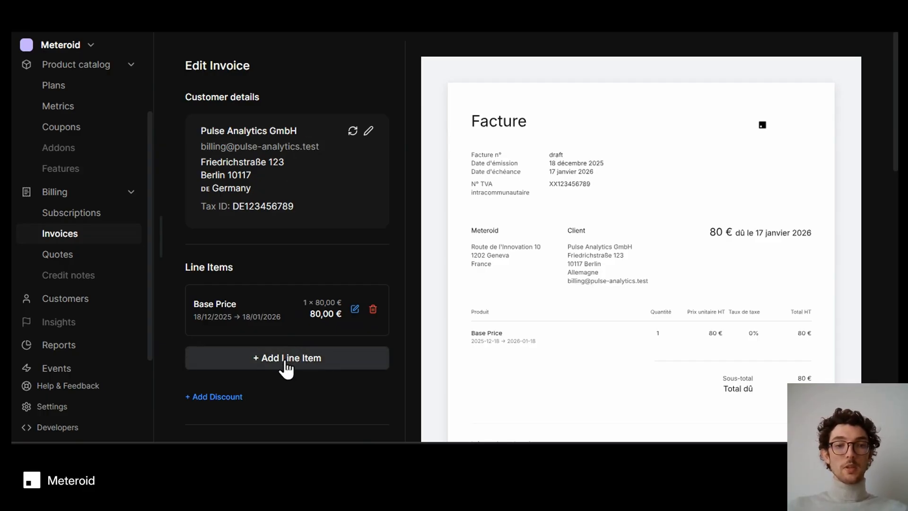
pyautogui.scroll(-3, 286, 366)
pyautogui.scroll(3, 283, 366)
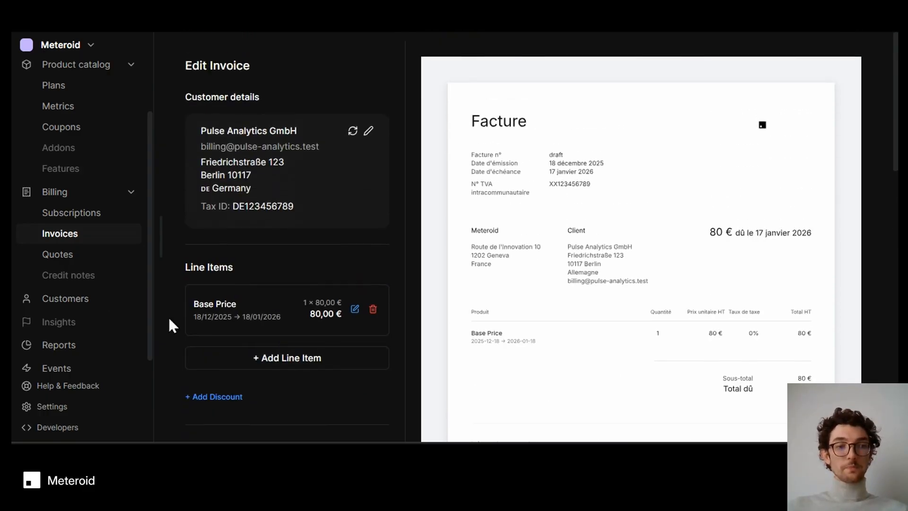
# Return to the invoices list and start a new invoice for the customer Cobalt Industries SAS
pyautogui.click(94, 240)
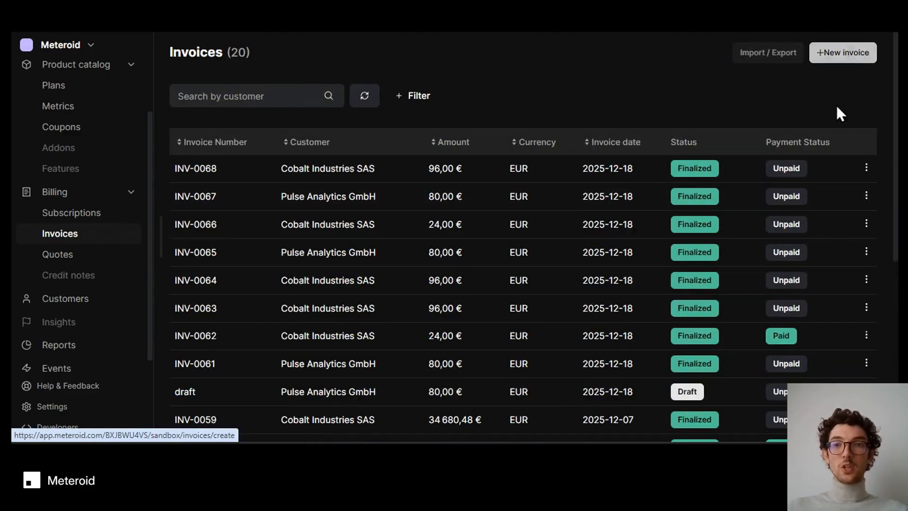
pyautogui.click(864, 52)
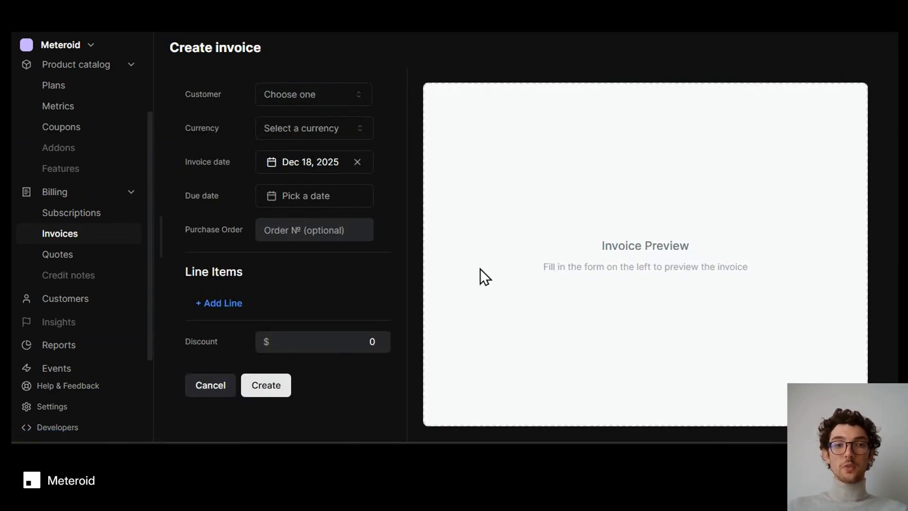
pyautogui.click(320, 104)
pyautogui.click(310, 149)
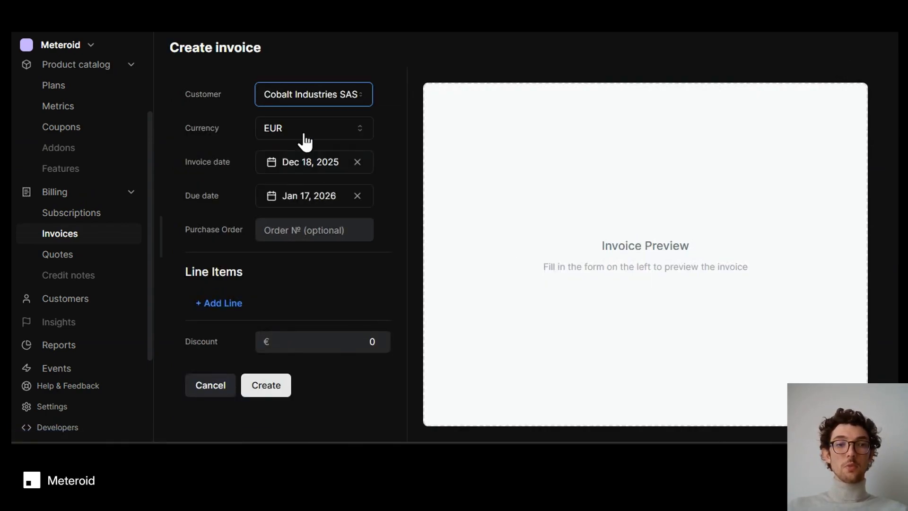
# Add a line item named "Line 1" with a unit price of €20 and check the invoice preview
pyautogui.click(225, 304)
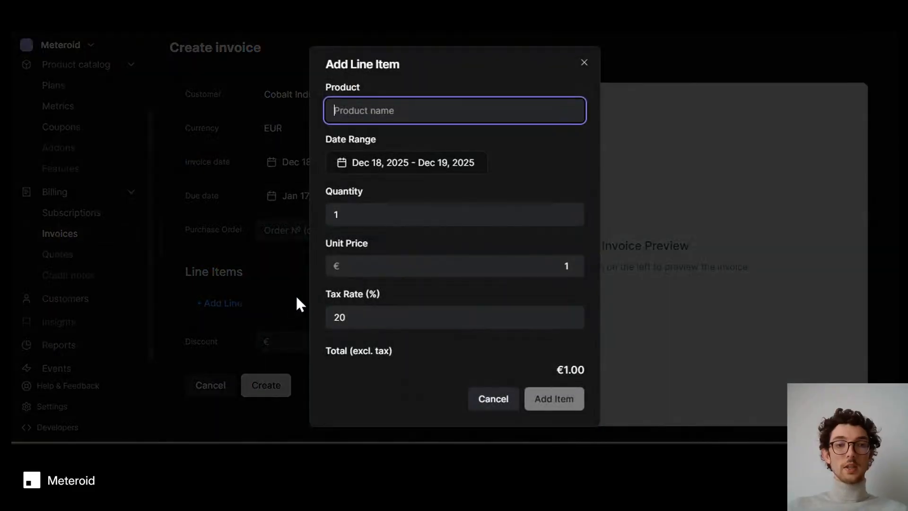
pyautogui.write('Line 1')
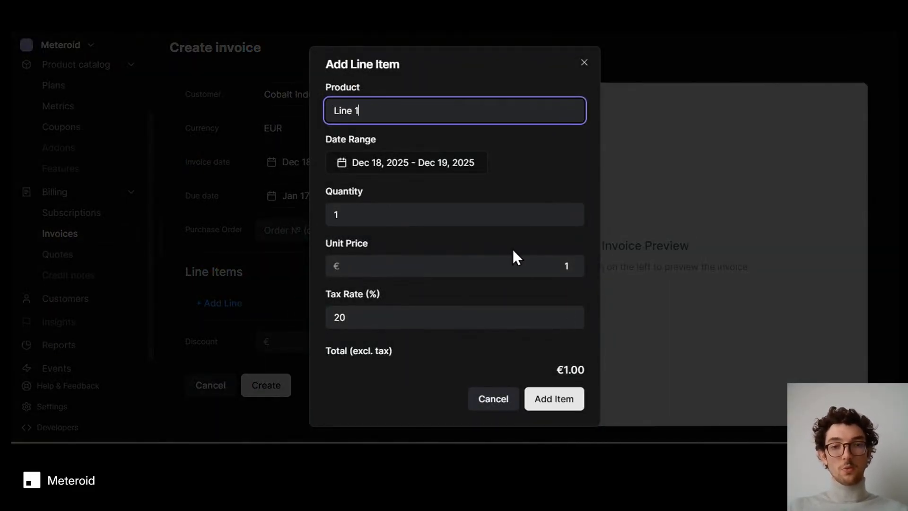
pyautogui.click(534, 267)
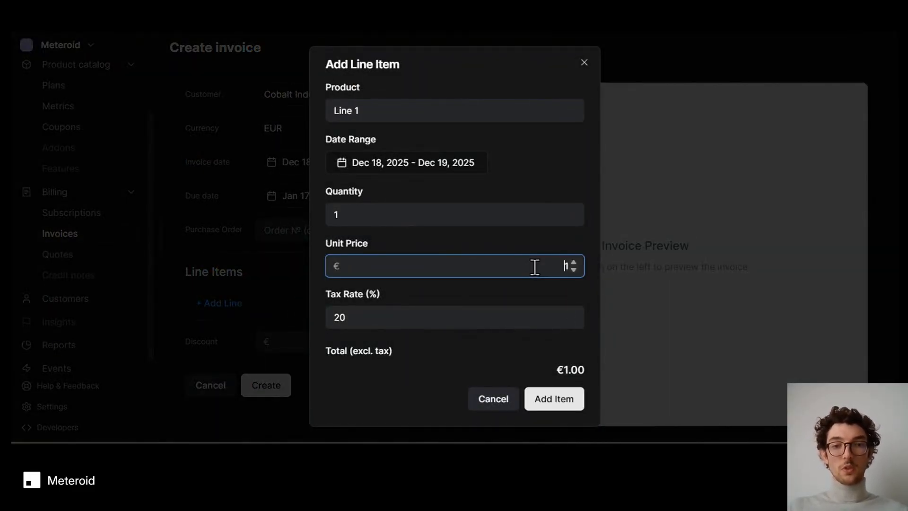
pyautogui.press('BackSpace')
pyautogui.write('20')
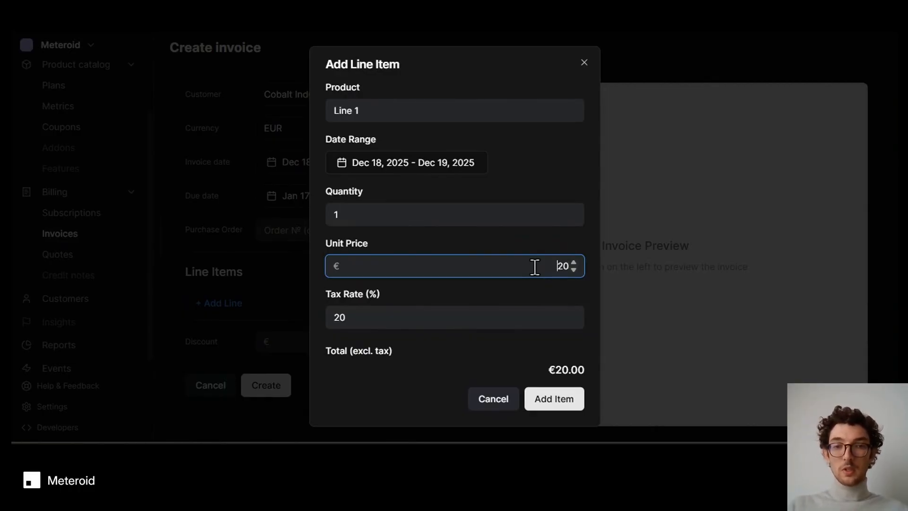
pyautogui.click(570, 398)
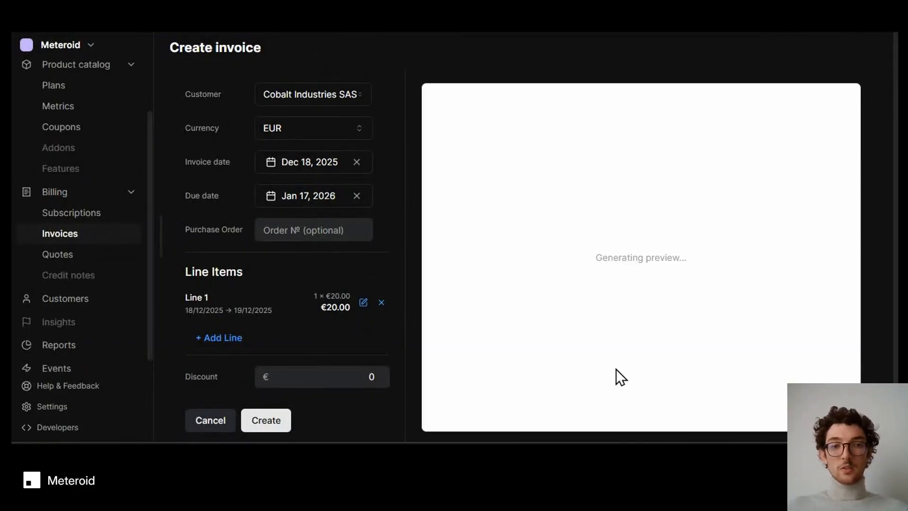
pyautogui.scroll(-3, 526, 327)
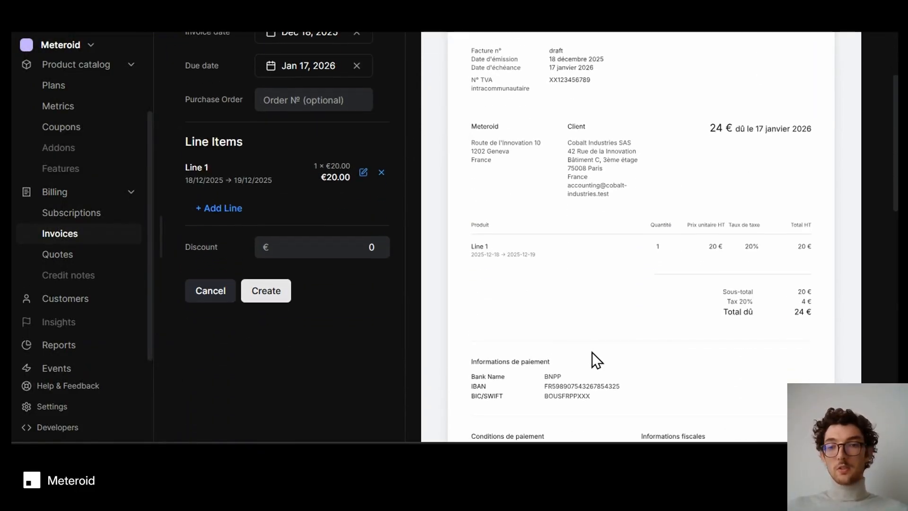